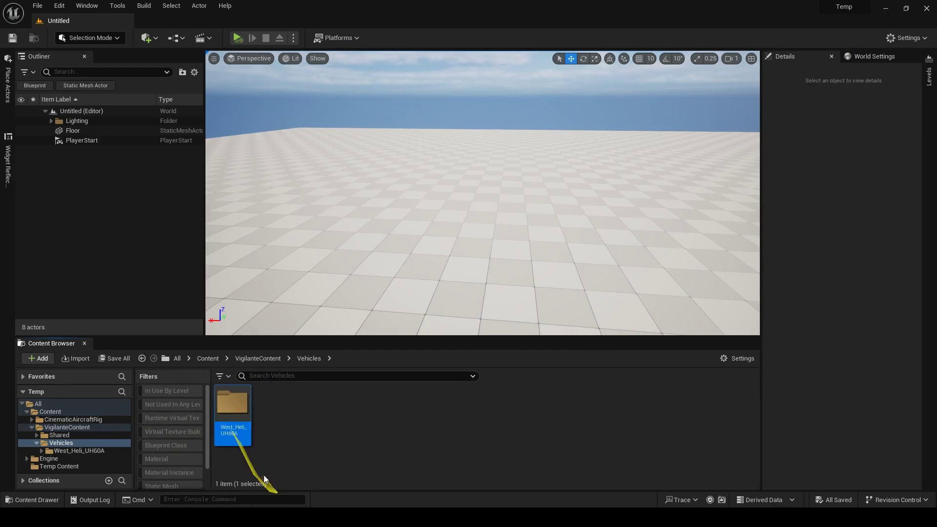
Step: Export the SK_West_Heli_UH60A skeletal mesh from the West_Heli_UH60A folder to the Desktop as an FBX 2013 file
{"action": "double_click", "coordinate": [239, 430]}
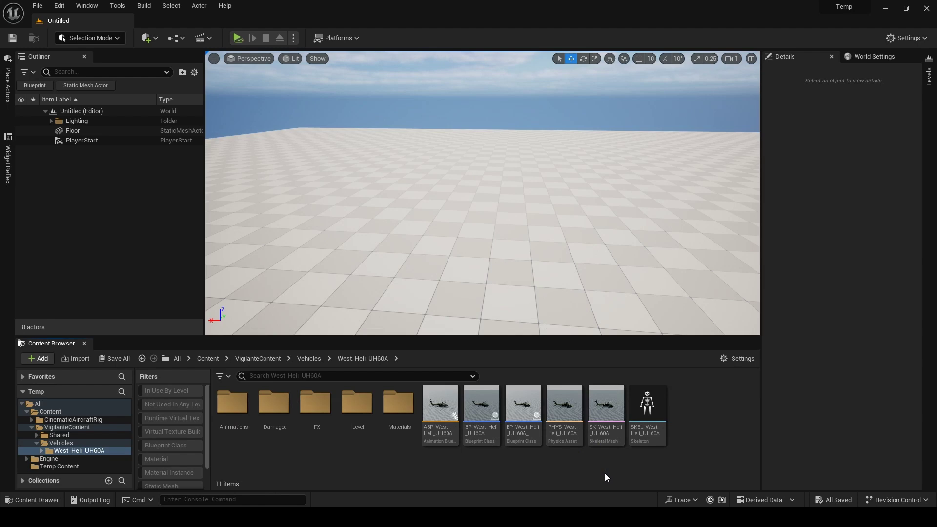
{"action": "right_click", "coordinate": [608, 409]}
{"action": "mouse_move", "coordinate": [711, 253]}
{"action": "left_click", "coordinate": [784, 324]}
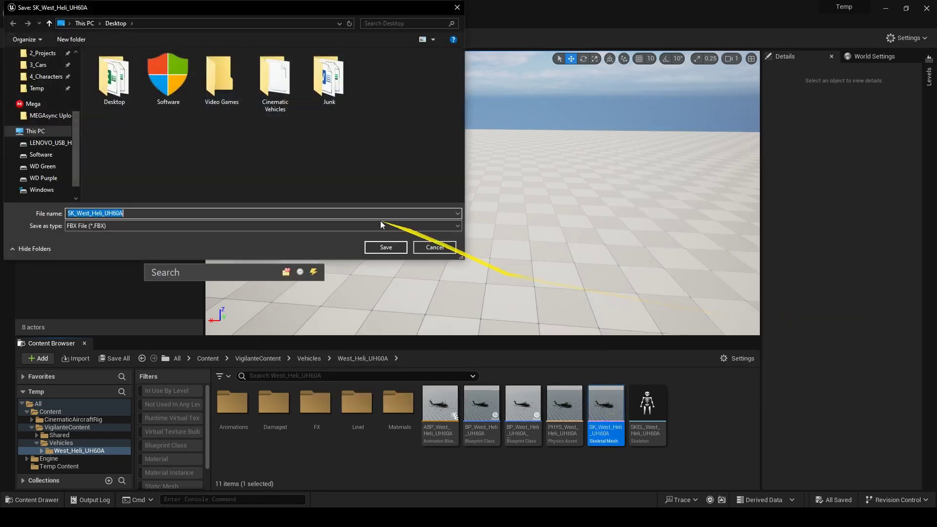
{"action": "left_click", "coordinate": [395, 247]}
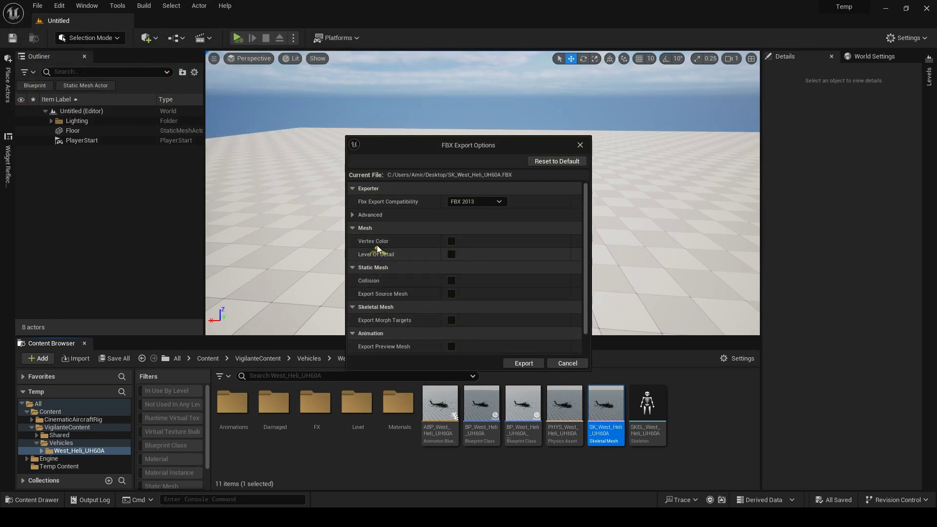
{"action": "left_click", "coordinate": [525, 364]}
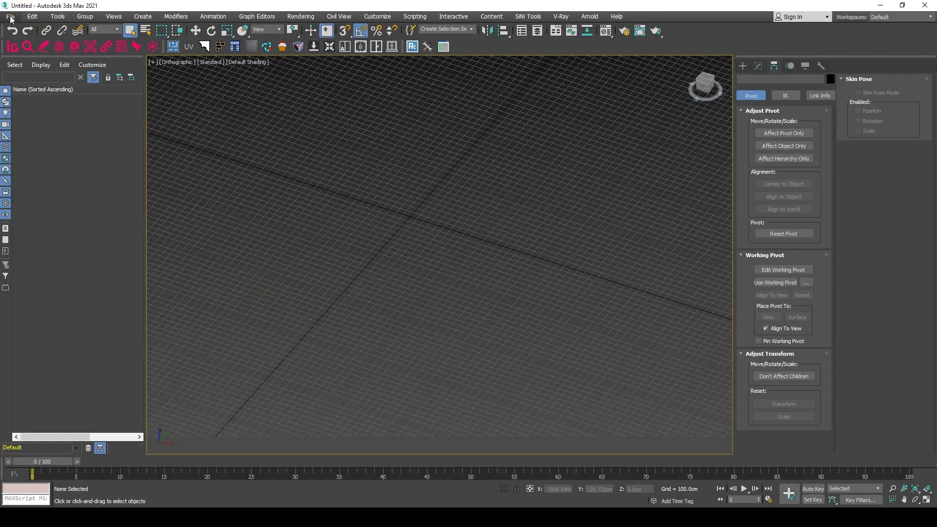
Step: Switch to 3ds Max and import the exported helicopter FBX file from the Desktop with the current import options
{"action": "left_click", "coordinate": [9, 16]}
{"action": "mouse_move", "coordinate": [21, 146]}
{"action": "left_click", "coordinate": [131, 147]}
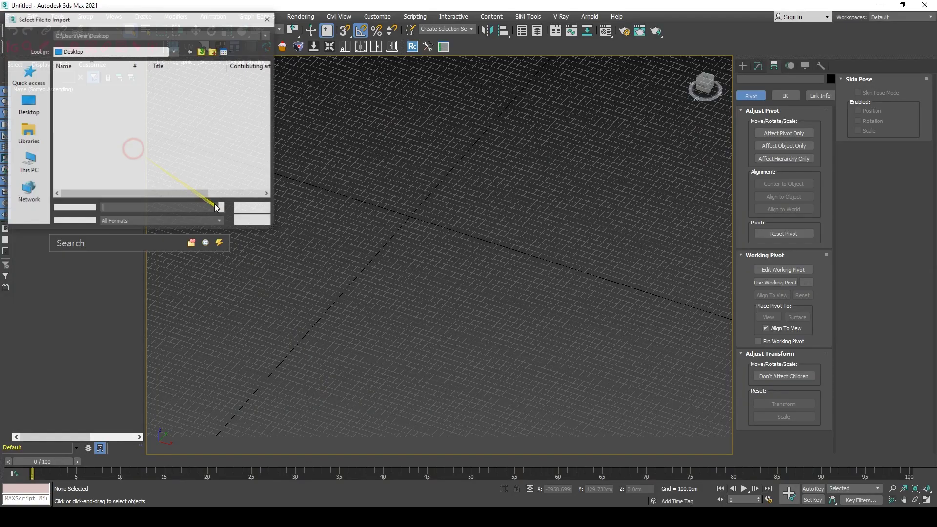
{"action": "double_click", "coordinate": [86, 123]}
{"action": "left_click", "coordinate": [529, 385]}
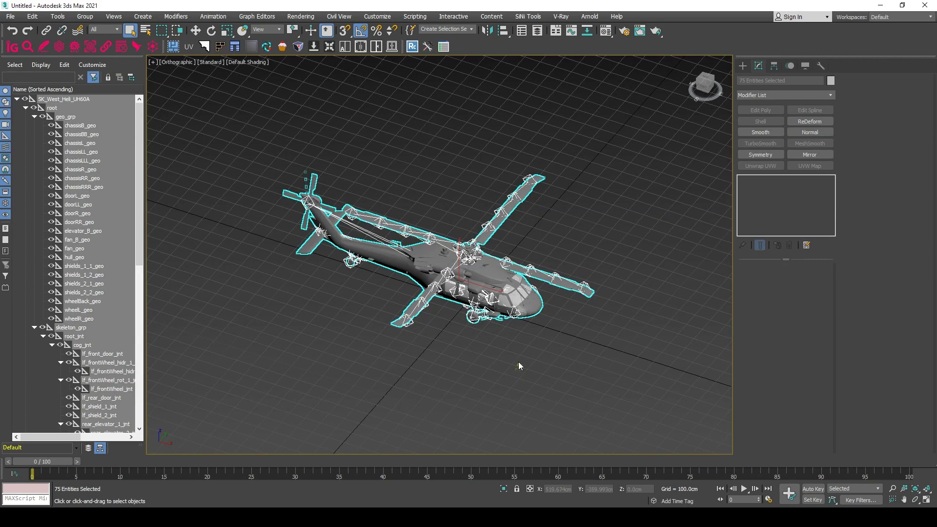
Step: Remove all the imported skeleton helpers from the scene, keeping only the SK_West_Heli_UH60A mesh
{"action": "left_click", "coordinate": [519, 362]}
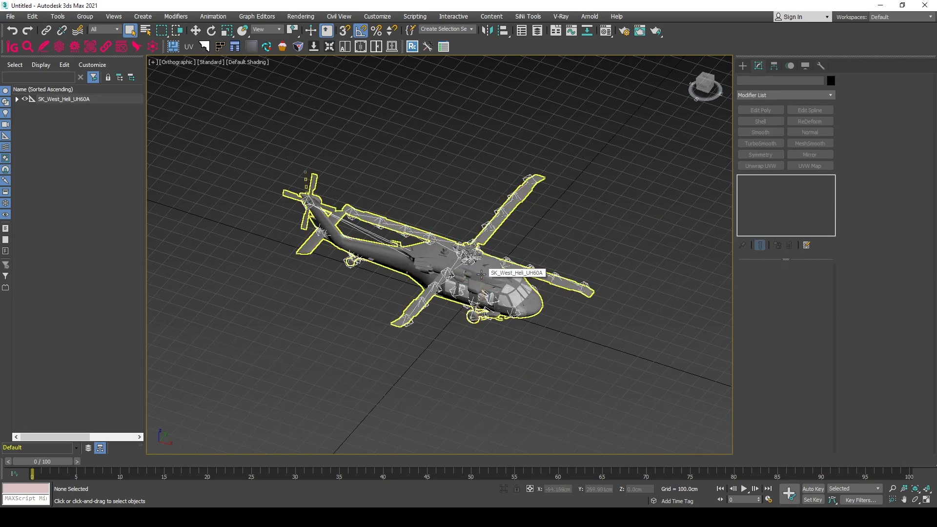
{"action": "key", "text": "shift+g"}
{"action": "left_click_drag", "start_coordinate": [614, 359], "coordinate": [246, 143]}
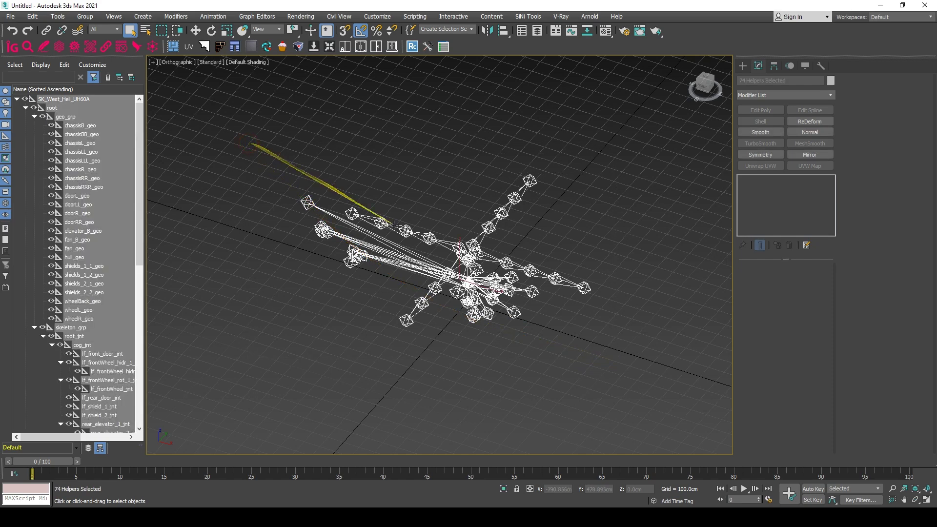
{"action": "key", "text": "shift+g"}
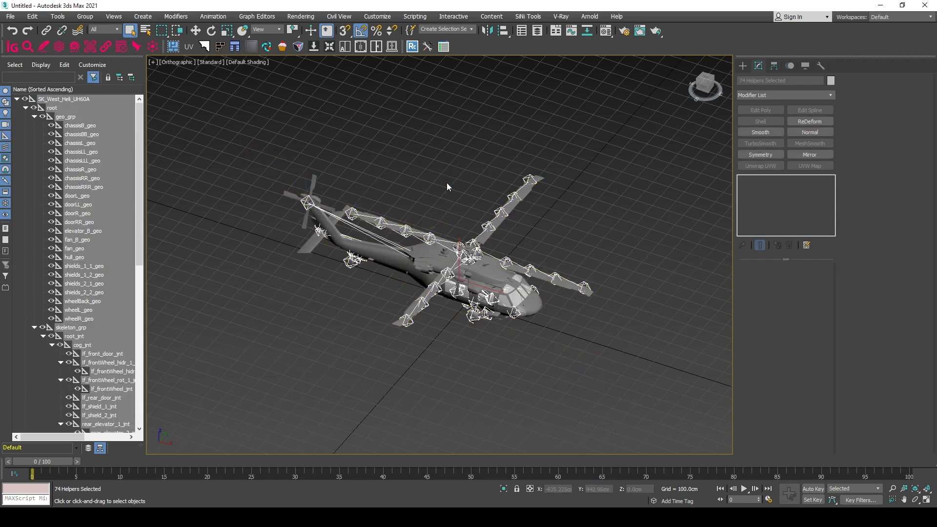
{"action": "key", "text": "shift+h"}
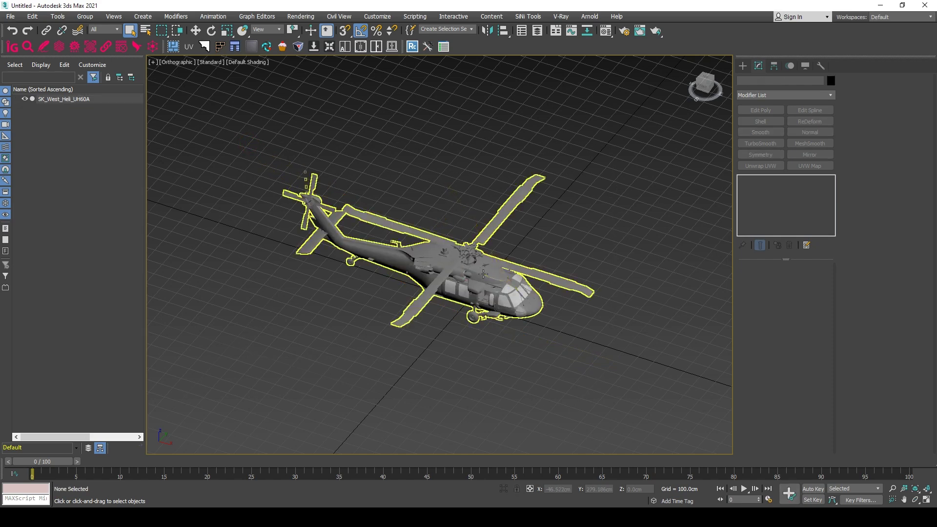
Step: Convert the skinned helicopter mesh to an Editable Poly
{"action": "left_click", "coordinate": [483, 274]}
{"action": "right_click", "coordinate": [523, 250]}
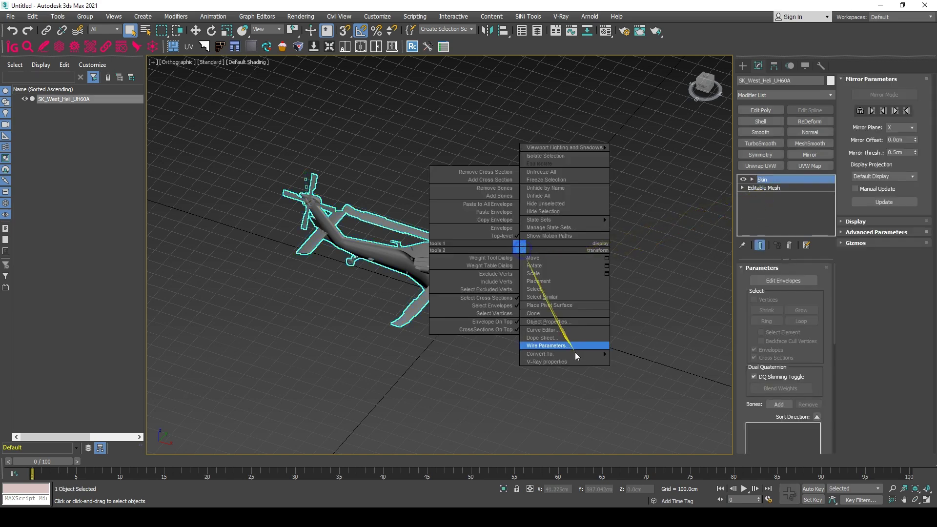
{"action": "mouse_move", "coordinate": [603, 354]}
{"action": "left_click", "coordinate": [653, 362]}
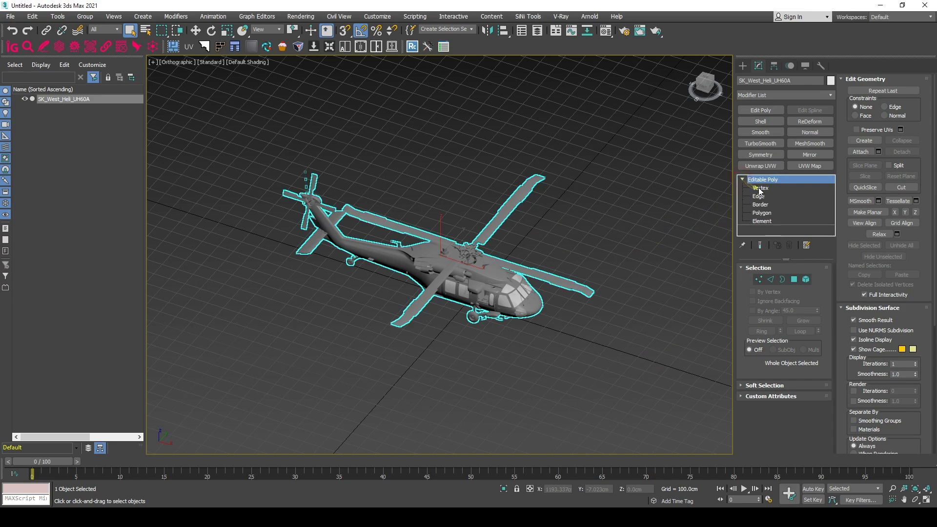
Step: Weld all vertices of the helicopter mesh with a threshold of 0.001 cm
{"action": "left_click", "coordinate": [760, 189]}
{"action": "key", "text": "ctrl+a"}
{"action": "scroll", "coordinate": [513, 251], "scroll_direction": "up", "scroll_amount": 5}
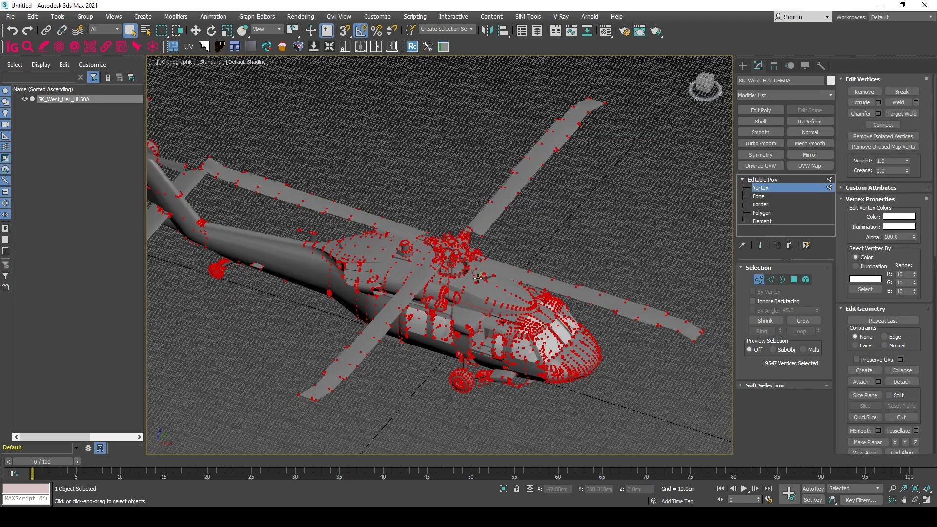
{"action": "key", "text": "g"}
{"action": "left_click", "coordinate": [916, 102]}
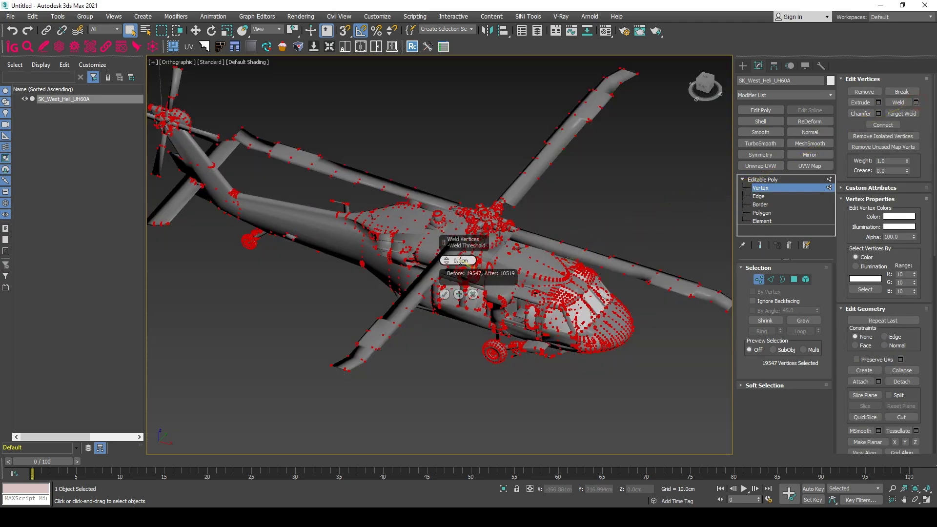
{"action": "middle_click_drag", "start_coordinate": [473, 312], "coordinate": [473, 331]}
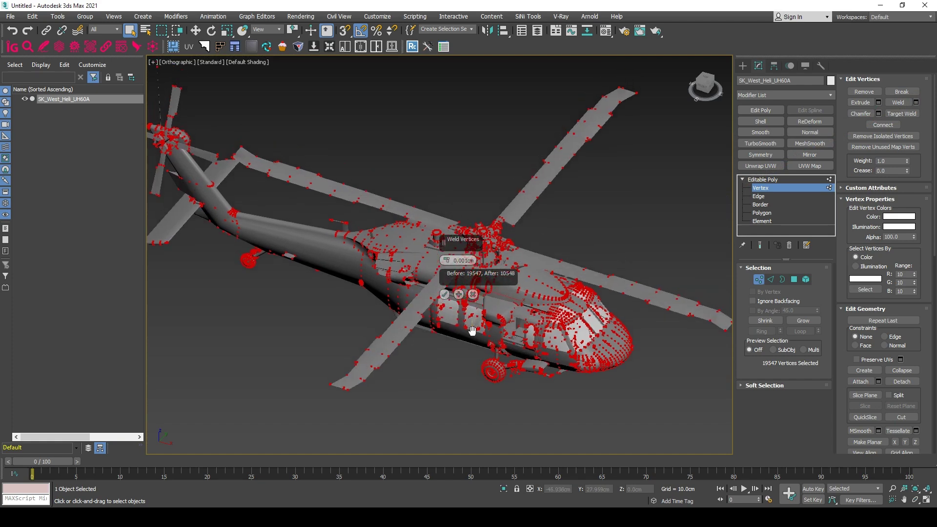
{"action": "left_click", "coordinate": [444, 294]}
{"action": "left_click", "coordinate": [763, 180]}
Step: Apply a Smooth modifier with Auto Smooth to the helicopter and collapse it to an Editable Poly
{"action": "left_click", "coordinate": [761, 132]}
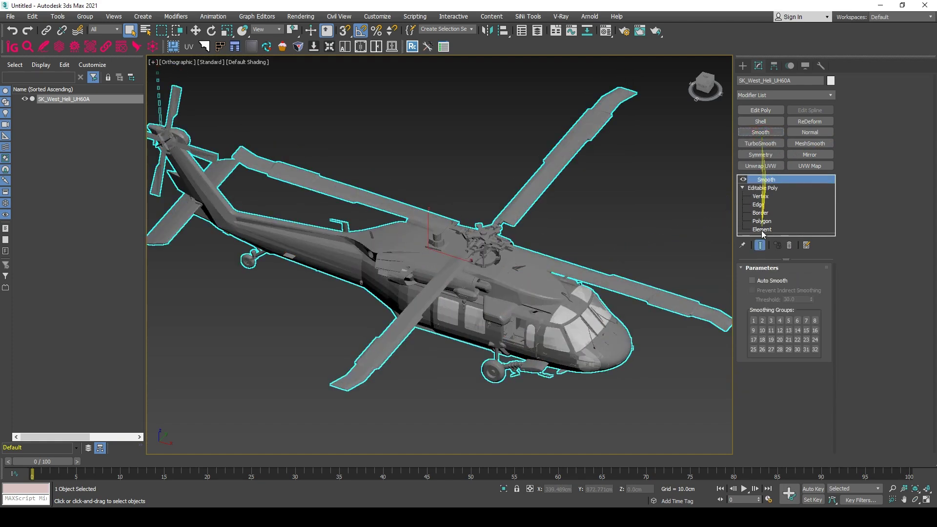
{"action": "left_click", "coordinate": [765, 281]}
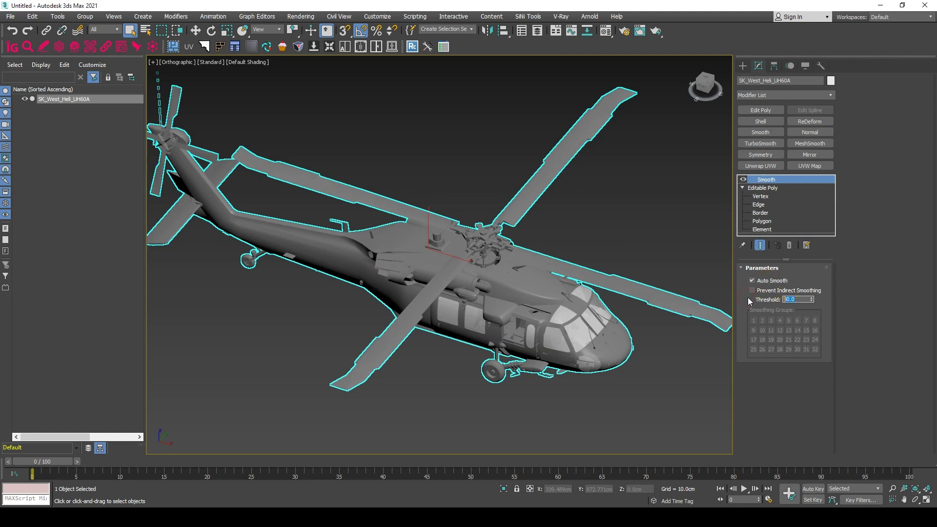
{"action": "right_click", "coordinate": [629, 221]}
{"action": "mouse_move", "coordinate": [700, 328]}
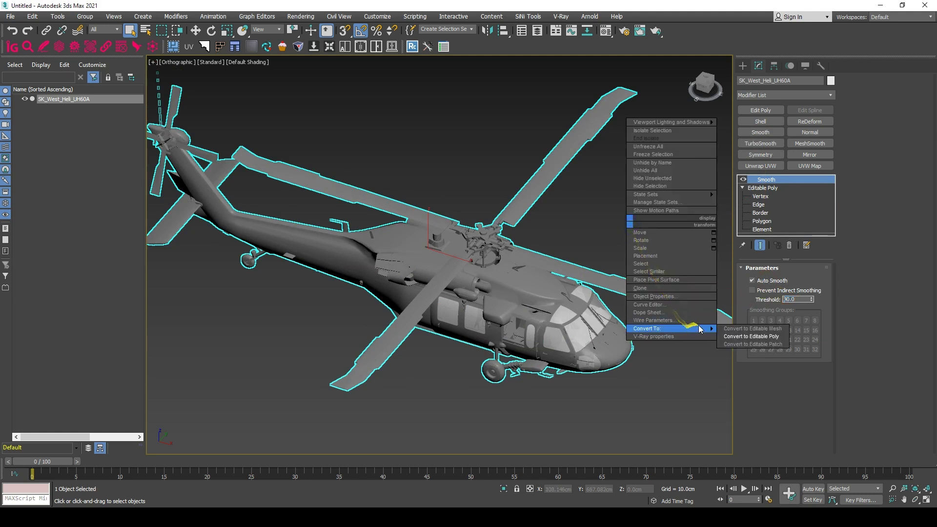
{"action": "left_click", "coordinate": [745, 336]}
Step: Detach the main rotor's blades, hub and rod elements from the helicopter mesh as a separate object
{"action": "left_click", "coordinate": [742, 180]}
{"action": "left_click", "coordinate": [762, 221]}
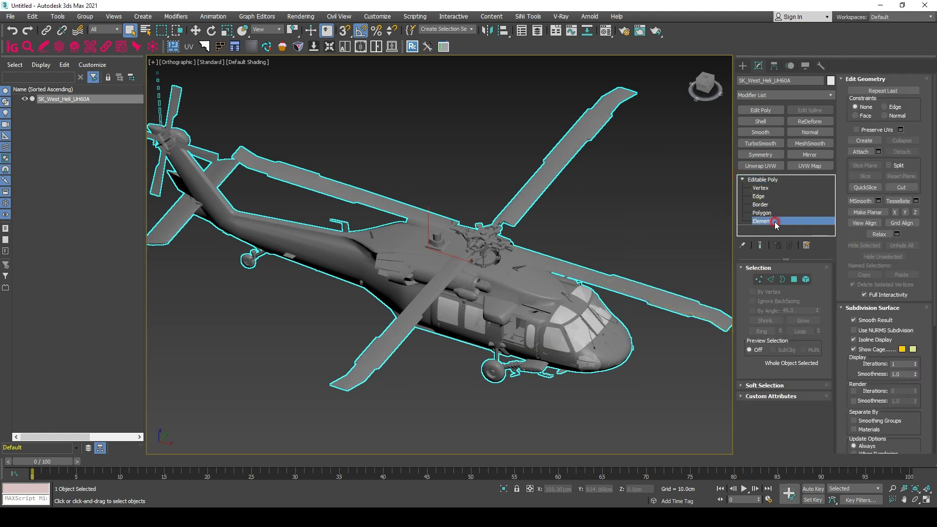
{"action": "left_click_drag", "start_coordinate": [705, 87], "coordinate": [693, 113]}
{"action": "scroll", "coordinate": [593, 125], "scroll_direction": "up", "scroll_amount": 4}
{"action": "middle_click_drag", "start_coordinate": [592, 126], "coordinate": [596, 187]}
{"action": "left_click_drag", "start_coordinate": [662, 169], "coordinate": [439, 121]}
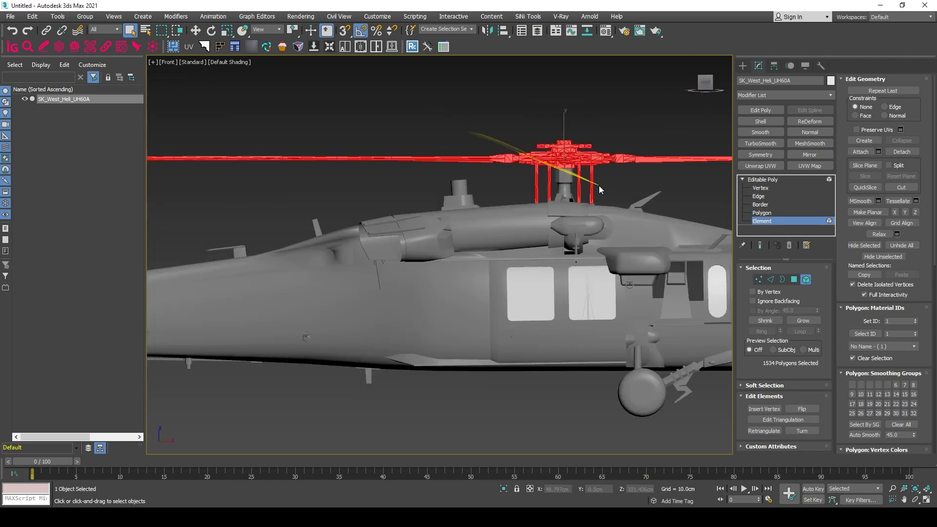
{"action": "scroll", "coordinate": [601, 189], "scroll_direction": "up", "scroll_amount": 4}
{"action": "scroll", "coordinate": [529, 202], "scroll_direction": "up", "scroll_amount": 3}
{"action": "left_click_drag", "start_coordinate": [644, 216], "coordinate": [355, 154], "text": "ctrl"}
{"action": "middle_click_drag", "start_coordinate": [482, 190], "coordinate": [347, 226], "text": "alt"}
{"action": "scroll", "coordinate": [527, 211], "scroll_direction": "down", "scroll_amount": 3}
{"action": "left_click", "coordinate": [510, 229], "text": "ctrl"}
{"action": "left_click", "coordinate": [480, 254], "text": "ctrl"}
{"action": "left_click", "coordinate": [397, 187], "text": "ctrl"}
{"action": "scroll", "coordinate": [507, 215], "scroll_direction": "down", "scroll_amount": 5}
{"action": "scroll", "coordinate": [544, 221], "scroll_direction": "down", "scroll_amount": 4}
{"action": "left_click", "coordinate": [906, 153]}
{"action": "left_click", "coordinate": [505, 262]}
Step: Isolate the helicopter body and detach the tail rotor's elements as the separate object Object002
{"action": "scroll", "coordinate": [505, 244], "scroll_direction": "down", "scroll_amount": 5}
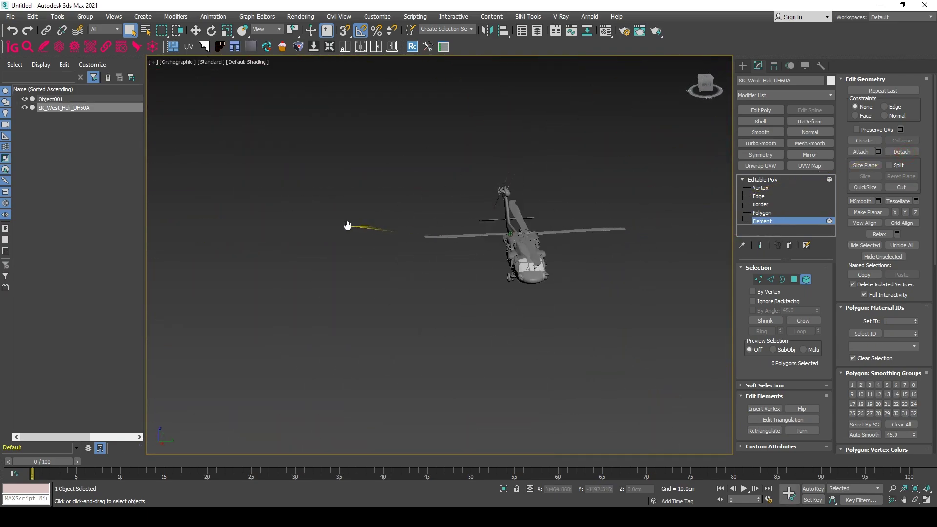
{"action": "left_click", "coordinate": [706, 88]}
{"action": "scroll", "coordinate": [526, 229], "scroll_direction": "up", "scroll_amount": 10}
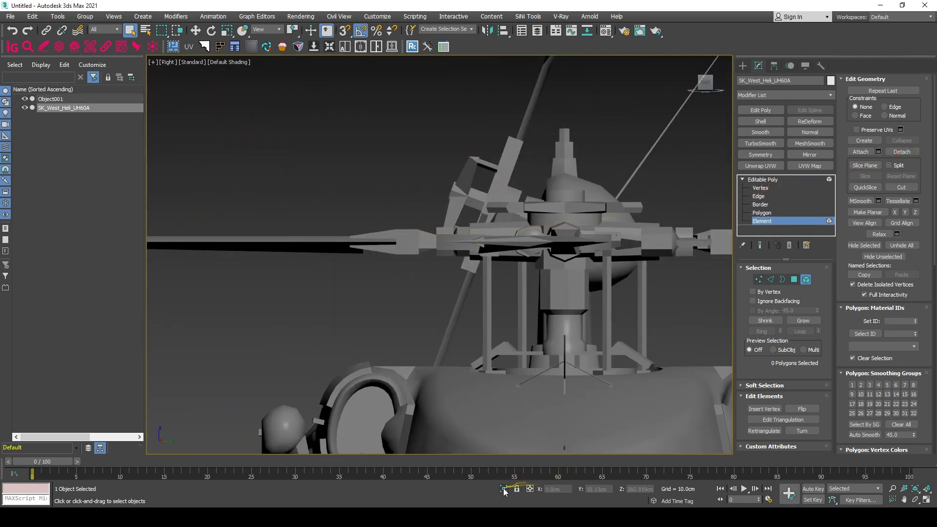
{"action": "left_click", "coordinate": [504, 490]}
{"action": "scroll", "coordinate": [476, 263], "scroll_direction": "down", "scroll_amount": 6}
{"action": "scroll", "coordinate": [464, 234], "scroll_direction": "up", "scroll_amount": 5}
{"action": "left_click", "coordinate": [446, 205]}
{"action": "scroll", "coordinate": [514, 366], "scroll_direction": "down", "scroll_amount": 2}
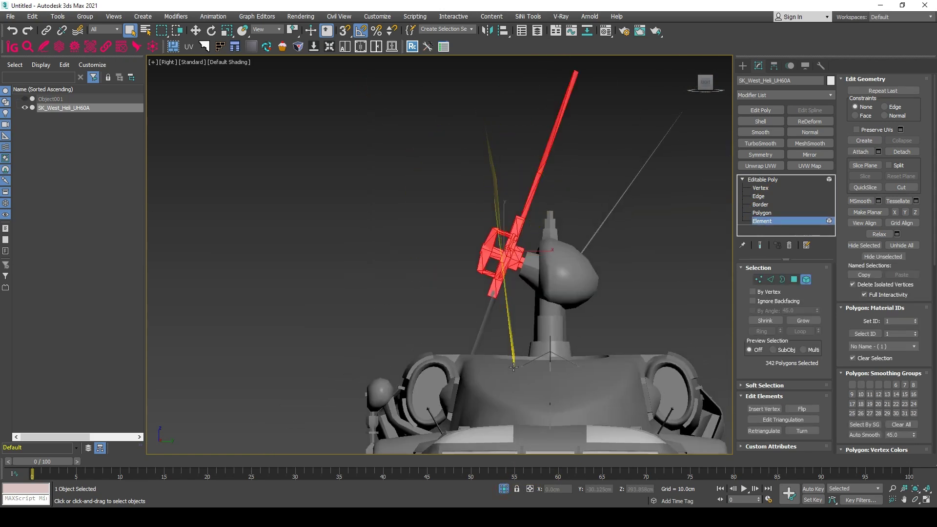
{"action": "middle_click_drag", "start_coordinate": [536, 268], "coordinate": [488, 279], "text": "alt"}
{"action": "left_click", "coordinate": [902, 151]}
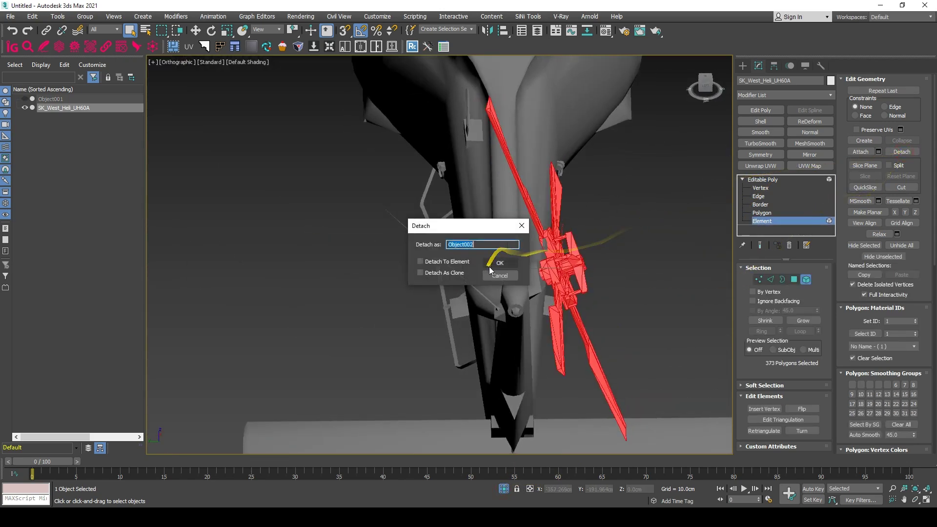
{"action": "key", "text": "Return"}
{"action": "left_click", "coordinate": [772, 179]}
{"action": "scroll", "coordinate": [527, 303], "scroll_direction": "down", "scroll_amount": 5}
{"action": "left_click", "coordinate": [547, 319]}
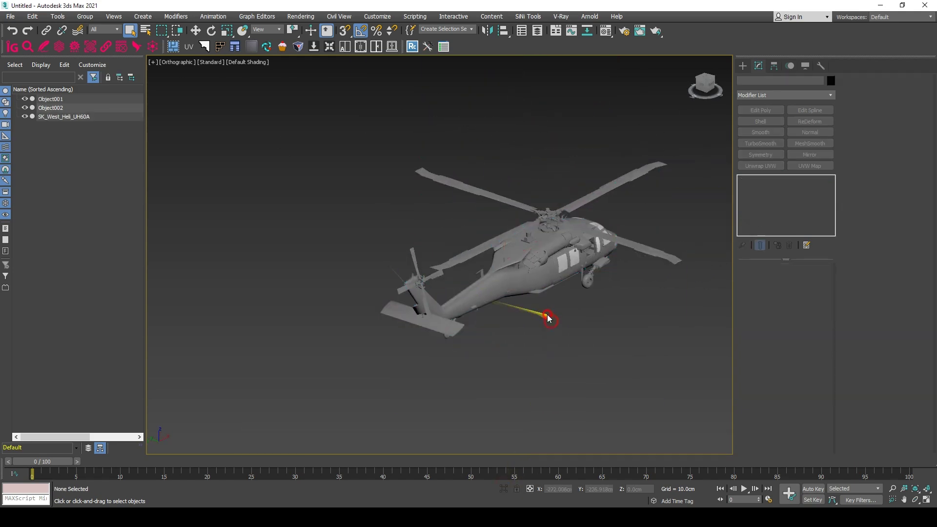
Step: Select the detached tail rotor and isolate it from the rest of the scene
{"action": "left_click_drag", "start_coordinate": [548, 316], "coordinate": [530, 278]}
{"action": "left_click_drag", "start_coordinate": [618, 150], "coordinate": [565, 196]}
{"action": "left_click_drag", "start_coordinate": [431, 260], "coordinate": [394, 247]}
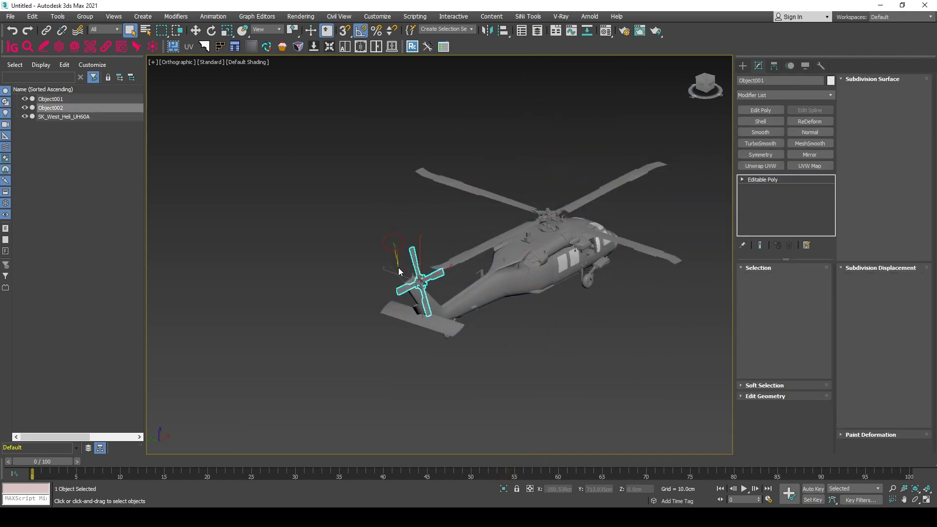
{"action": "scroll", "coordinate": [406, 284], "scroll_direction": "up", "scroll_amount": 5}
{"action": "scroll", "coordinate": [411, 287], "scroll_direction": "down", "scroll_amount": 6}
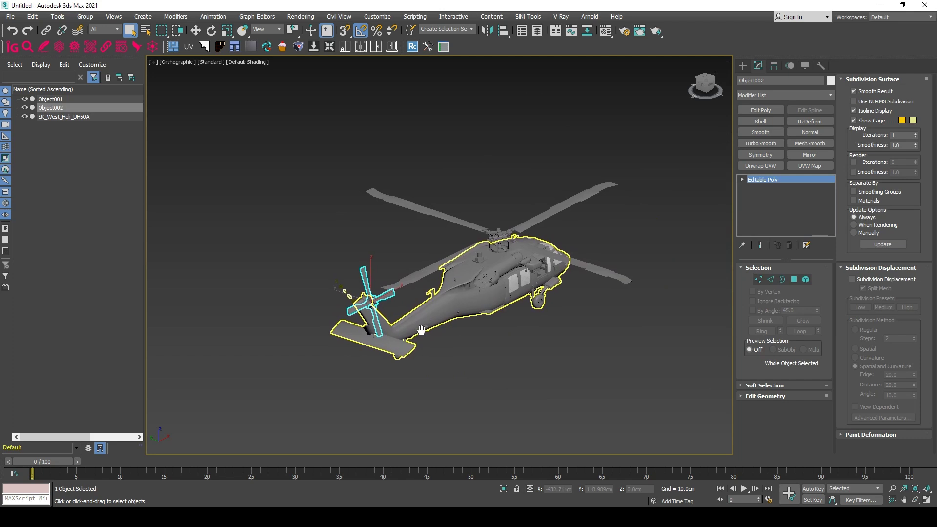
{"action": "left_click", "coordinate": [504, 489]}
{"action": "scroll", "coordinate": [513, 291], "scroll_direction": "down", "scroll_amount": 5}
Step: Center the tail rotor's pivot to the object
{"action": "middle_click_drag", "start_coordinate": [514, 291], "coordinate": [406, 294], "text": "alt"}
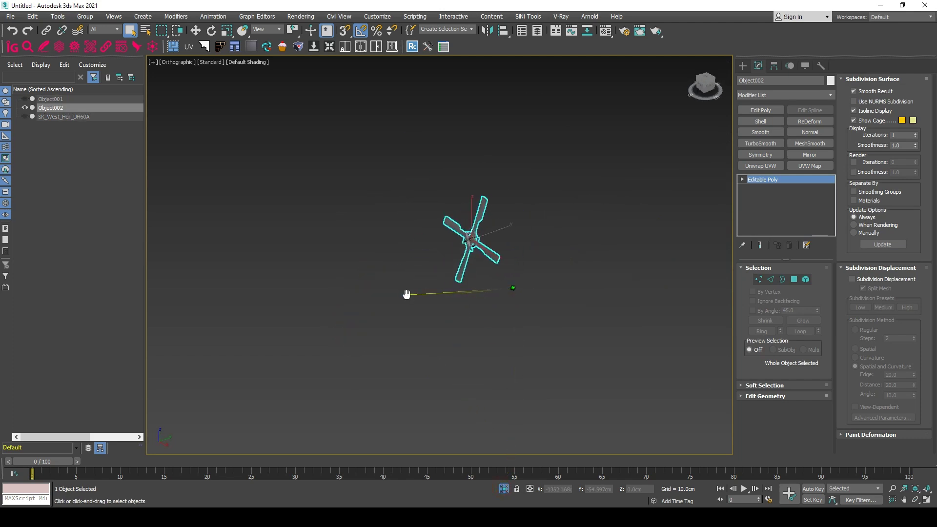
{"action": "left_click", "coordinate": [703, 87]}
{"action": "key", "text": "e"}
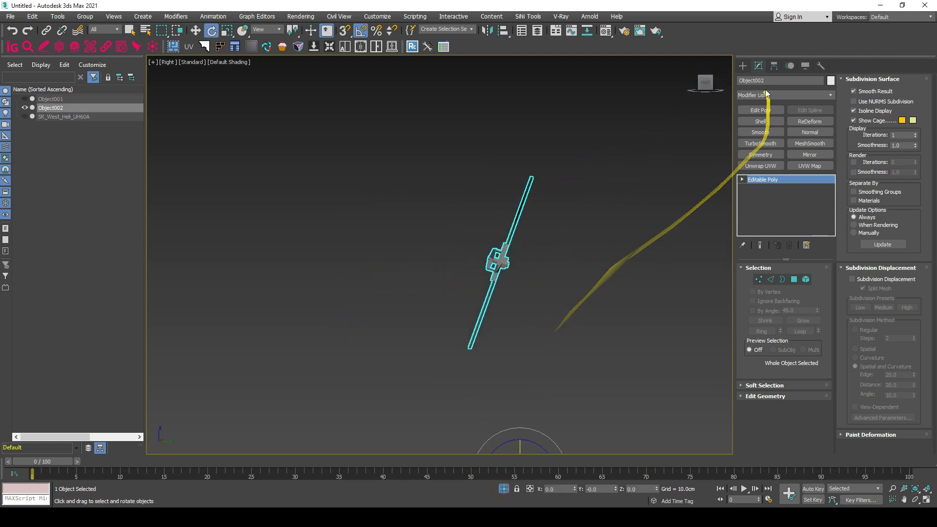
{"action": "left_click", "coordinate": [774, 66]}
{"action": "left_click", "coordinate": [784, 132]}
{"action": "left_click", "coordinate": [784, 186]}
{"action": "left_click", "coordinate": [784, 135]}
Step: Rotate the tail rotor 20° about the X axis so it stands upright, and end the isolation
{"action": "scroll", "coordinate": [546, 239], "scroll_direction": "up", "scroll_amount": 4}
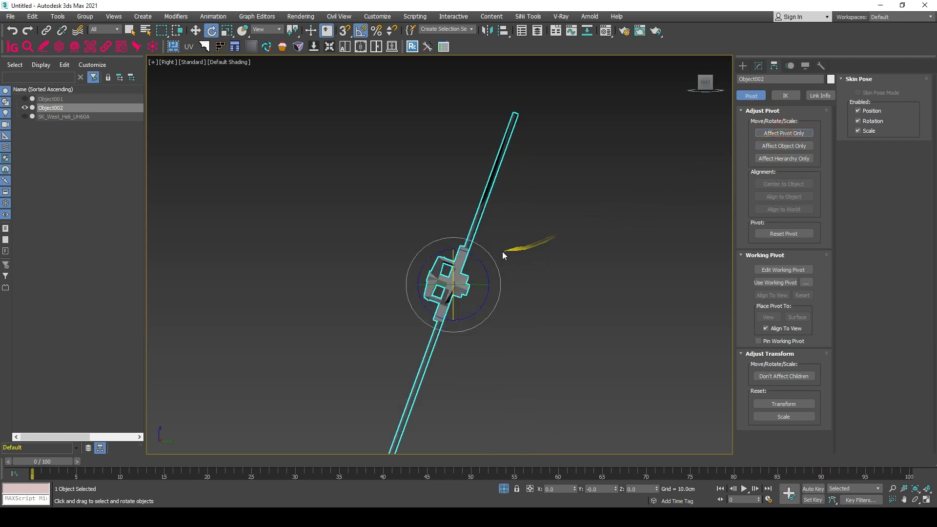
{"action": "left_click_drag", "start_coordinate": [481, 261], "coordinate": [476, 252]}
{"action": "scroll", "coordinate": [428, 236], "scroll_direction": "down", "scroll_amount": 5}
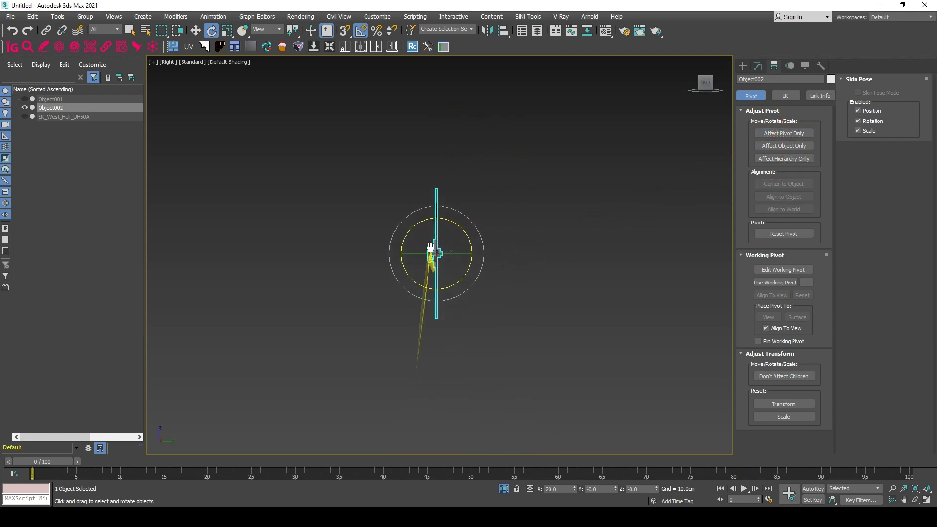
{"action": "left_click", "coordinate": [505, 488]}
Step: Move the tail rotor well clear of the helicopter body and rotate it about its centered pivot
{"action": "middle_click_drag", "start_coordinate": [359, 215], "coordinate": [391, 237], "text": "alt"}
{"action": "middle_click_drag", "start_coordinate": [391, 237], "coordinate": [510, 221]}
{"action": "key", "text": "w"}
{"action": "scroll", "coordinate": [469, 252], "scroll_direction": "down", "scroll_amount": 2}
{"action": "scroll", "coordinate": [391, 312], "scroll_direction": "up", "scroll_amount": 5}
{"action": "left_click_drag", "start_coordinate": [481, 193], "coordinate": [426, 314]}
{"action": "key", "text": "e"}
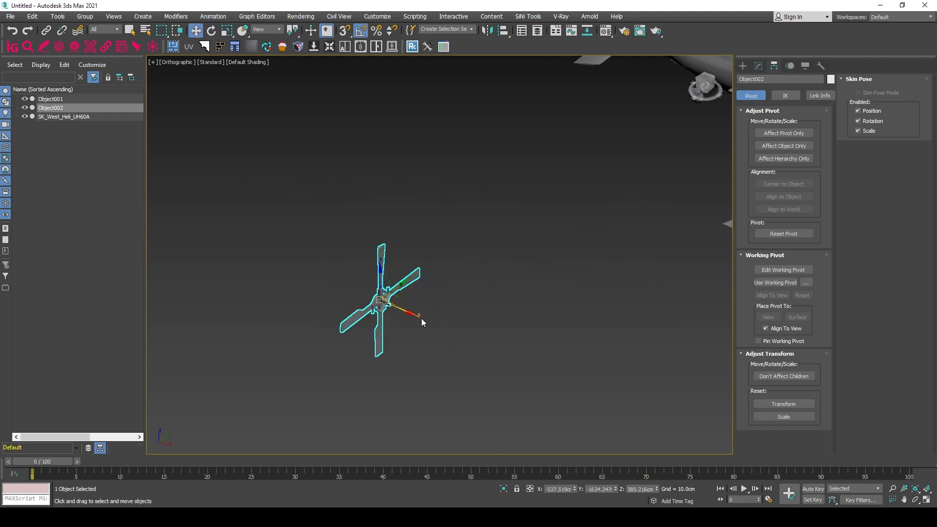
{"action": "left_click_drag", "start_coordinate": [367, 287], "coordinate": [300, 250]}
Step: Select the detached main rotor and center its pivot to the object
{"action": "scroll", "coordinate": [432, 222], "scroll_direction": "down", "scroll_amount": 5}
{"action": "middle_click_drag", "start_coordinate": [425, 231], "coordinate": [306, 298]}
{"action": "left_click", "coordinate": [640, 182]}
{"action": "scroll", "coordinate": [627, 259], "scroll_direction": "down", "scroll_amount": 2}
{"action": "middle_click_drag", "start_coordinate": [628, 258], "coordinate": [513, 214]}
{"action": "left_click", "coordinate": [782, 133]}
{"action": "left_click", "coordinate": [776, 181]}
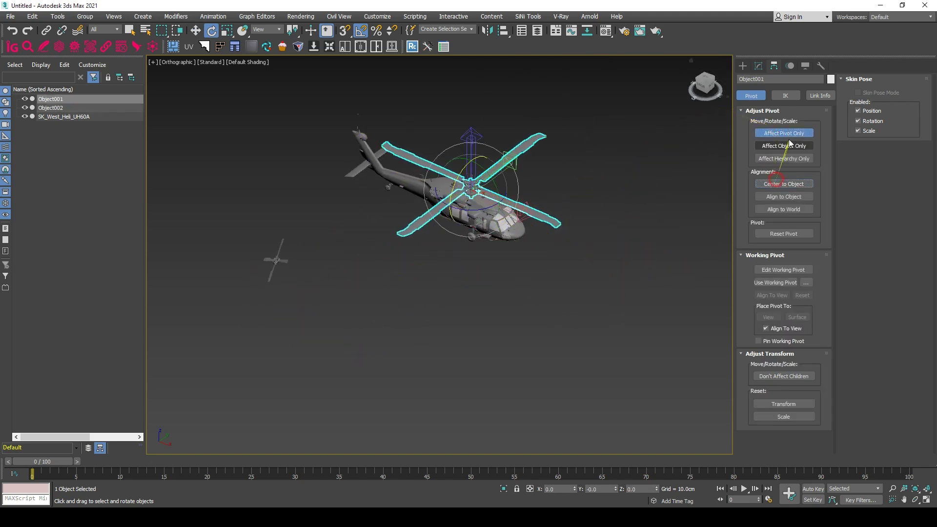
{"action": "left_click", "coordinate": [786, 136]}
Step: Move the main rotor clear of the fuselage and stand it upright with a 90° rotation about Y
{"action": "middle_click_drag", "start_coordinate": [557, 240], "coordinate": [519, 235]}
{"action": "key", "text": "w"}
{"action": "left_click_drag", "start_coordinate": [446, 188], "coordinate": [431, 337]}
{"action": "key", "text": "e"}
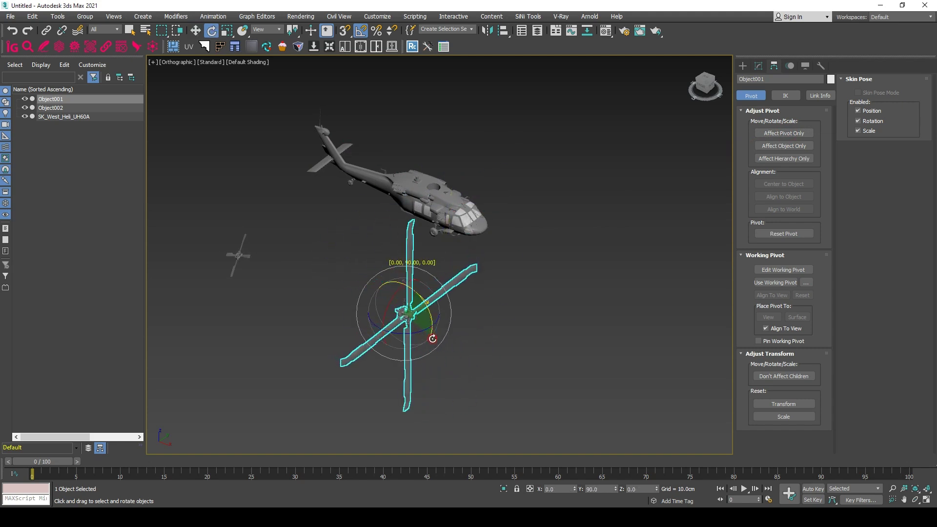
{"action": "key", "text": "w"}
{"action": "key", "text": "e"}
{"action": "left_click_drag", "start_coordinate": [387, 309], "coordinate": [362, 286]}
Step: Select the helicopter body and center its pivot to the object
{"action": "middle_click_drag", "start_coordinate": [371, 253], "coordinate": [397, 292]}
{"action": "scroll", "coordinate": [396, 292], "scroll_direction": "down", "scroll_amount": 3}
{"action": "left_click_drag", "start_coordinate": [404, 261], "coordinate": [388, 208]}
{"action": "key", "text": "w"}
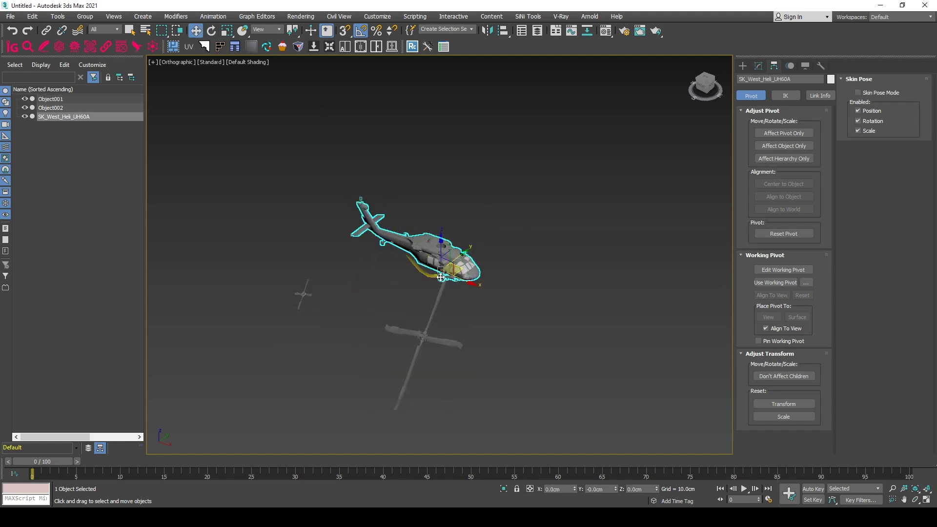
{"action": "left_click", "coordinate": [703, 87]}
{"action": "left_click", "coordinate": [783, 134]}
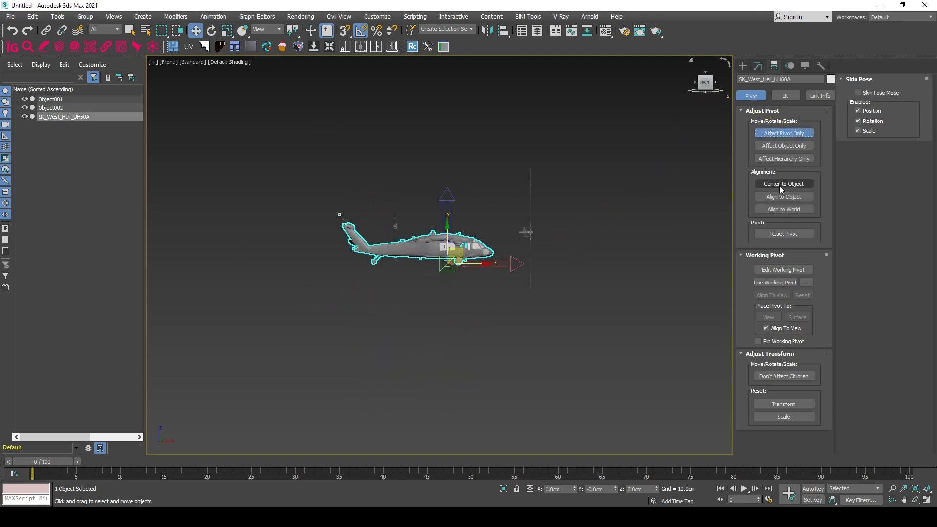
{"action": "left_click", "coordinate": [781, 184]}
Step: Move the body's pivot forward along the fuselage until it sits directly below the round rotor opening
{"action": "key", "text": "z"}
{"action": "left_click_drag", "start_coordinate": [494, 233], "coordinate": [505, 251]}
{"action": "scroll", "coordinate": [506, 251], "scroll_direction": "up", "scroll_amount": 5}
{"action": "middle_click_drag", "start_coordinate": [505, 251], "coordinate": [513, 268], "text": "alt"}
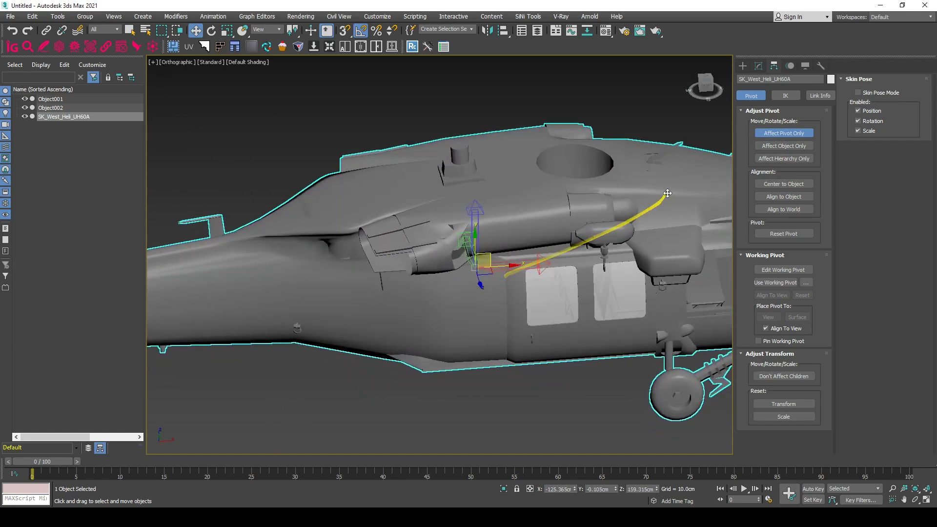
{"action": "middle_click_drag", "start_coordinate": [607, 154], "coordinate": [605, 191], "text": "alt"}
{"action": "left_click", "coordinate": [708, 90]}
{"action": "left_click", "coordinate": [707, 90]}
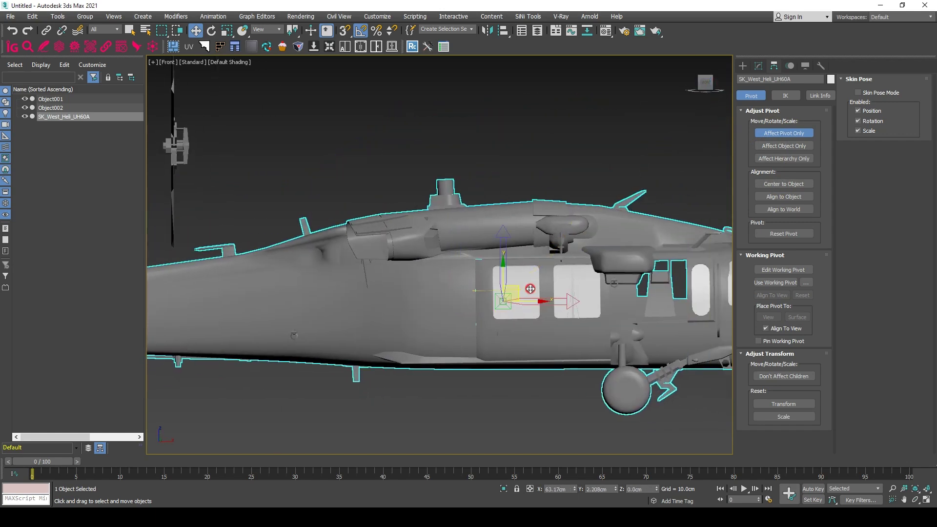
Step: Check the body pivot against the round rotor opening from above with edged faces shown, and finish pivot editing
{"action": "key", "text": "t"}
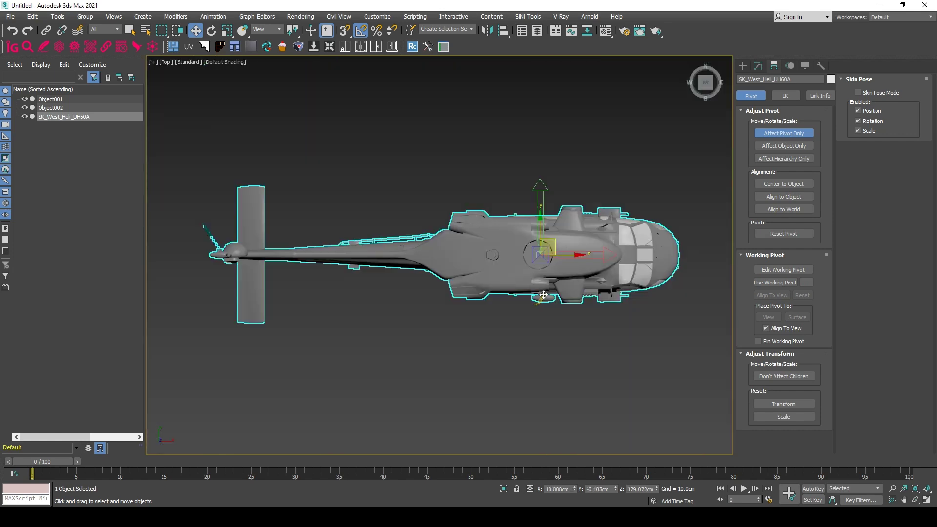
{"action": "scroll", "coordinate": [551, 279], "scroll_direction": "up", "scroll_amount": 6}
{"action": "key", "text": "F4"}
{"action": "scroll", "coordinate": [578, 266], "scroll_direction": "down", "scroll_amount": 8}
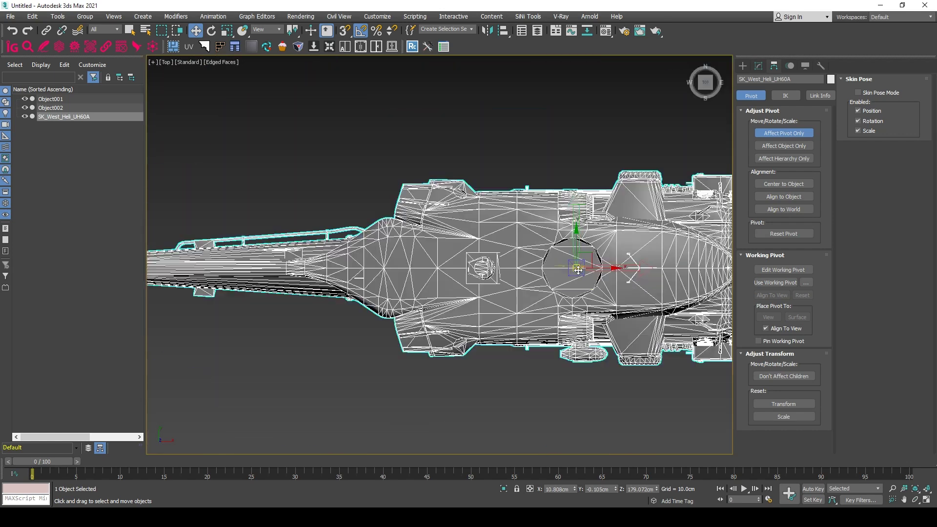
{"action": "key", "text": "F4"}
{"action": "middle_click_drag", "start_coordinate": [578, 266], "coordinate": [530, 213], "text": "alt"}
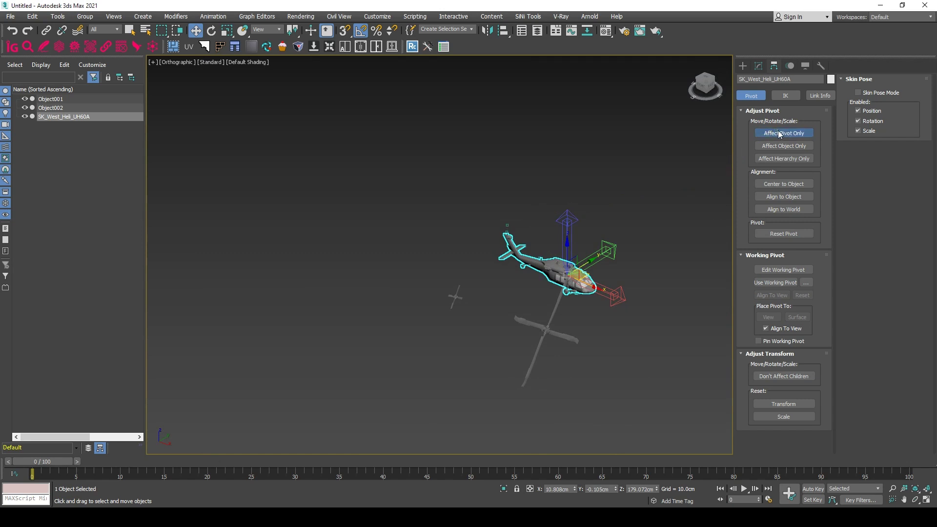
{"action": "left_click", "coordinate": [780, 134]}
{"action": "middle_click_drag", "start_coordinate": [540, 264], "coordinate": [498, 253]}
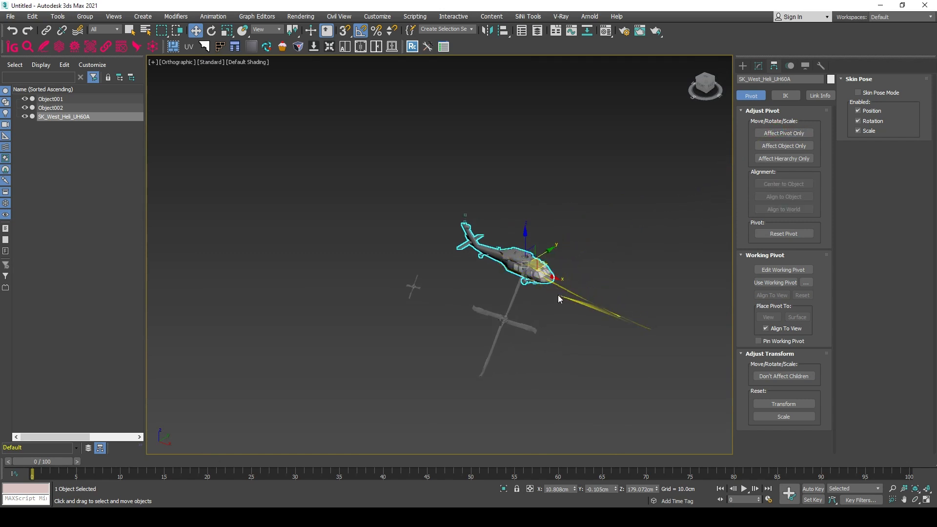
Step: Select the body and both rotors and set their X, Y and Z positions to 0
{"action": "left_click_drag", "start_coordinate": [602, 379], "coordinate": [284, 201]}
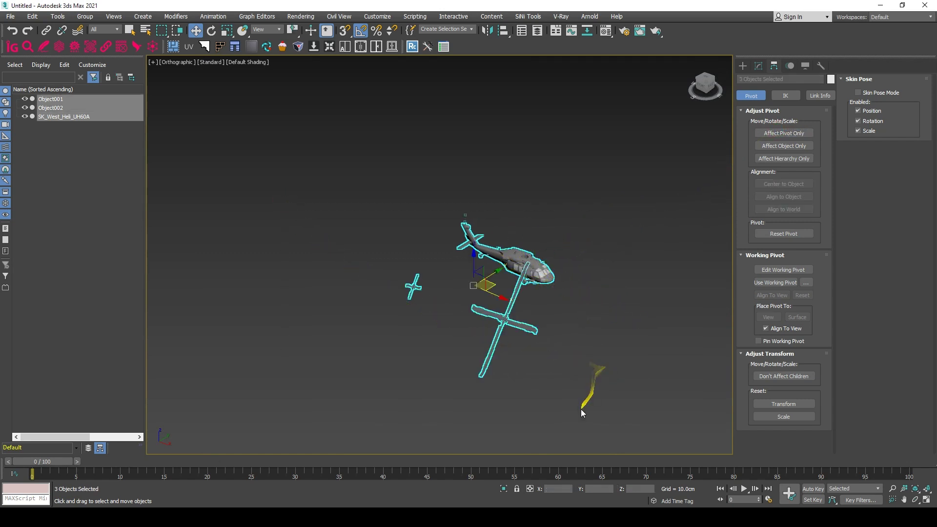
{"action": "middle_click_drag", "start_coordinate": [581, 414], "coordinate": [563, 401]}
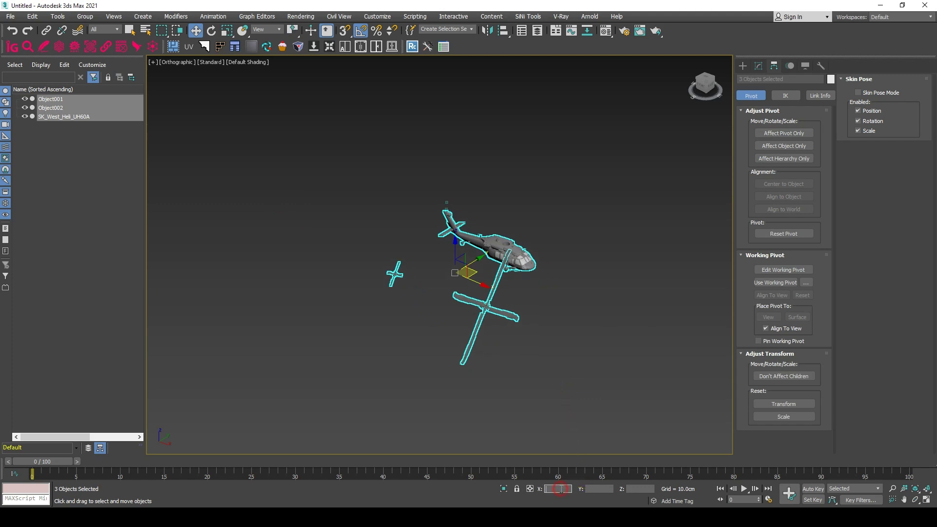
{"action": "left_click", "coordinate": [598, 490]}
{"action": "type", "text": "0"}
{"action": "left_click", "coordinate": [638, 488]}
{"action": "type", "text": "0"}
{"action": "key", "text": "Return"}
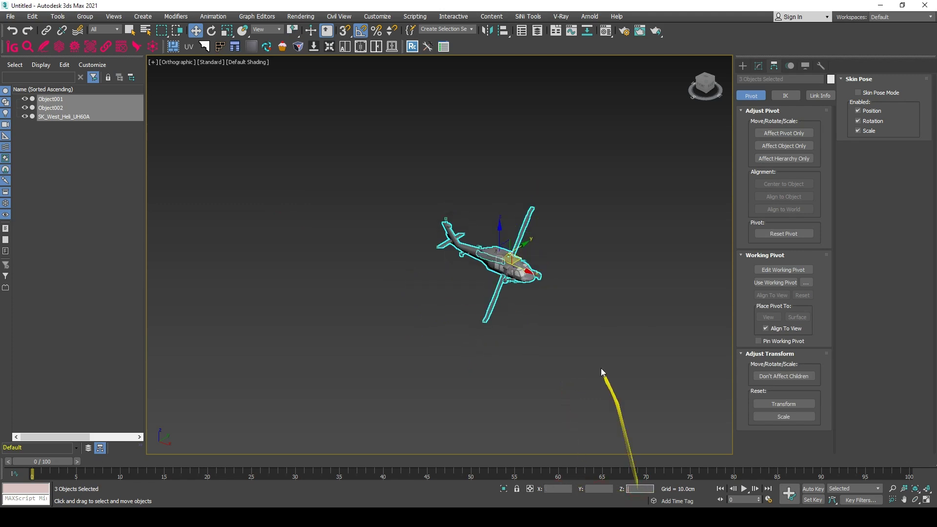
Step: Rename the main rotor TopRotor, the tail rotor TailRotor and the helicopter body Body
{"action": "left_click", "coordinate": [289, 210]}
{"action": "scroll", "coordinate": [458, 182], "scroll_direction": "up", "scroll_amount": 3}
{"action": "left_click", "coordinate": [592, 265]}
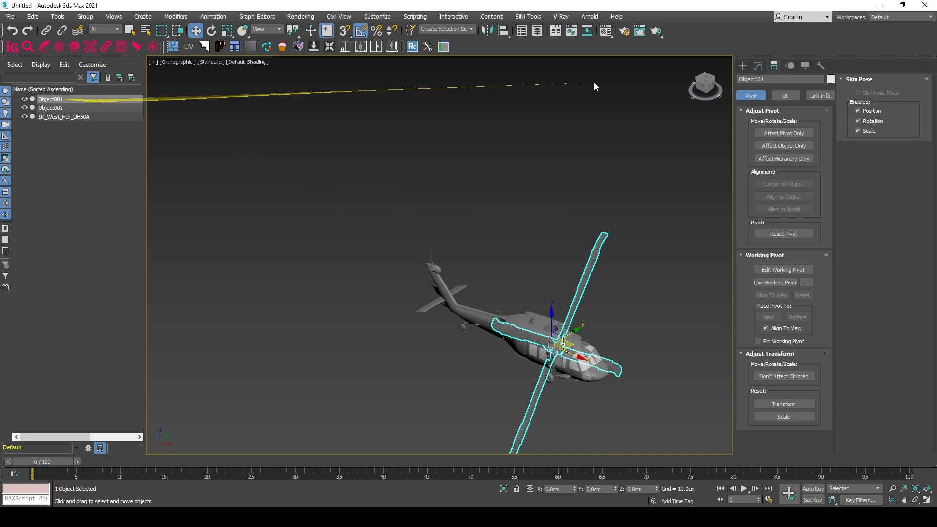
{"action": "scroll", "coordinate": [643, 160], "scroll_direction": "down", "scroll_amount": 5}
{"action": "scroll", "coordinate": [683, 151], "scroll_direction": "up", "scroll_amount": 3}
{"action": "left_click", "coordinate": [758, 66]}
{"action": "left_click_drag", "start_coordinate": [769, 80], "coordinate": [660, 81]}
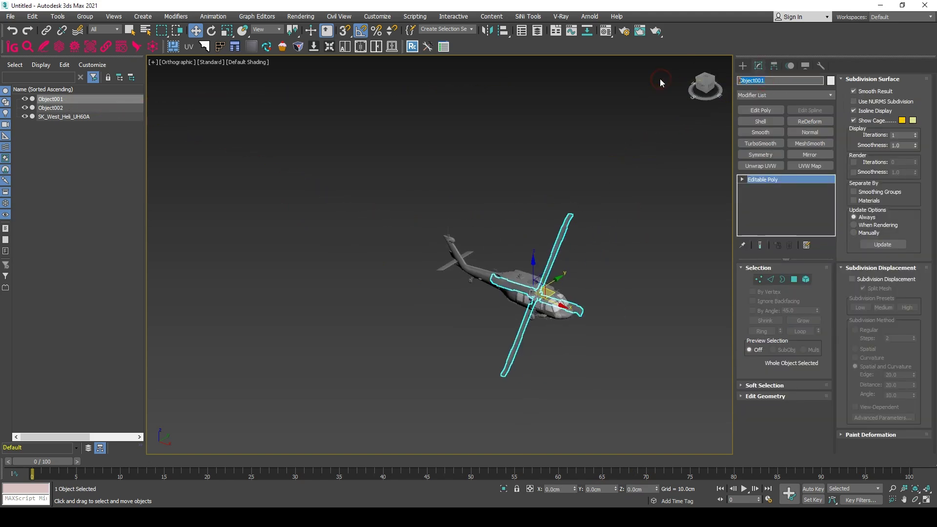
{"action": "left_click", "coordinate": [82, 108]}
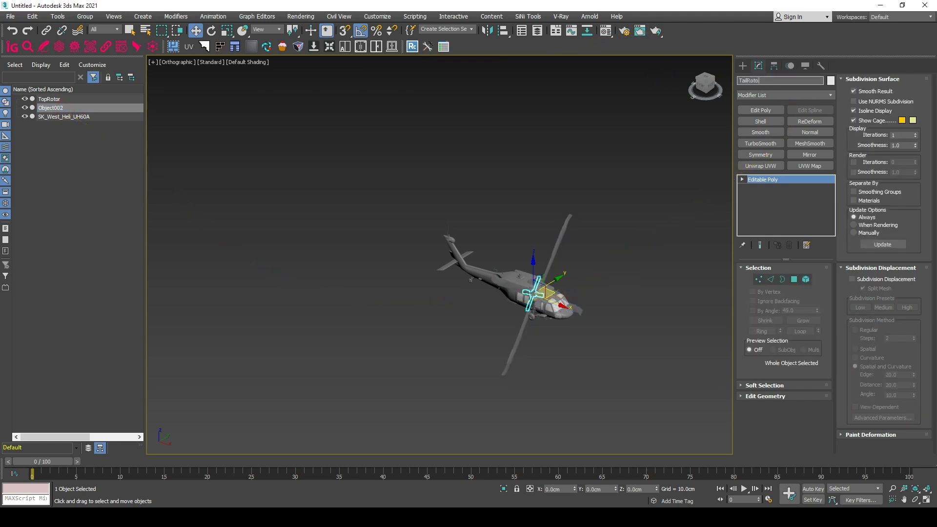
{"action": "left_click", "coordinate": [49, 116]}
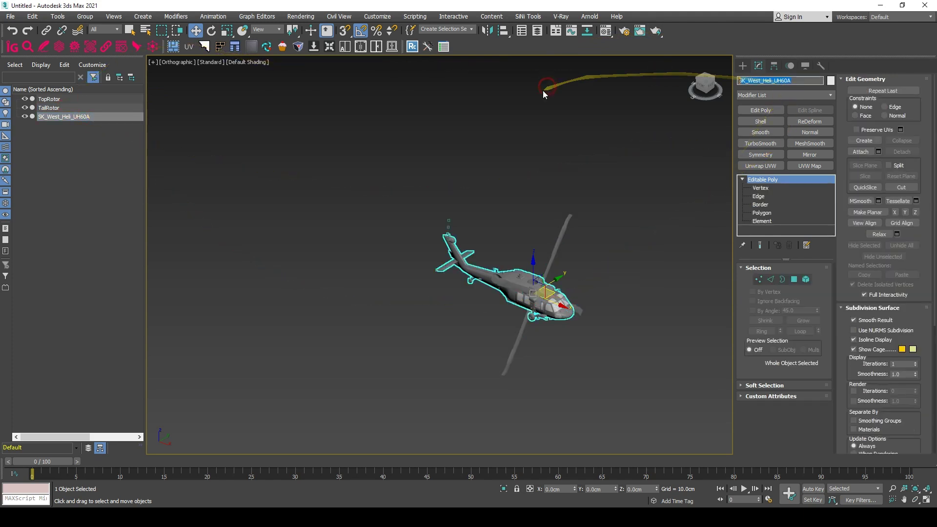
Step: Select all three helicopter parts and export the selection to the Desktop as SM.fbx with the existing FBX options
{"action": "left_click_drag", "start_coordinate": [383, 178], "coordinate": [653, 441]}
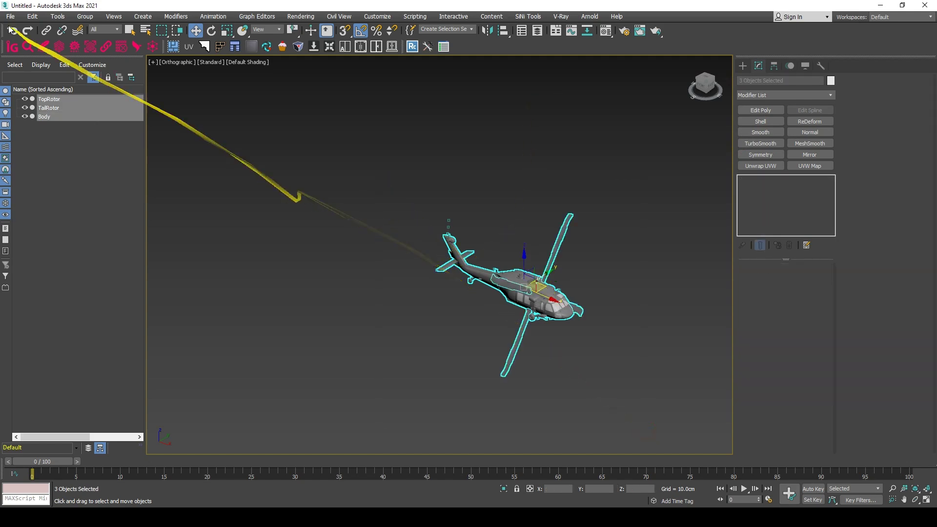
{"action": "left_click", "coordinate": [10, 16]}
{"action": "left_click", "coordinate": [61, 159]}
{"action": "left_click", "coordinate": [159, 163]}
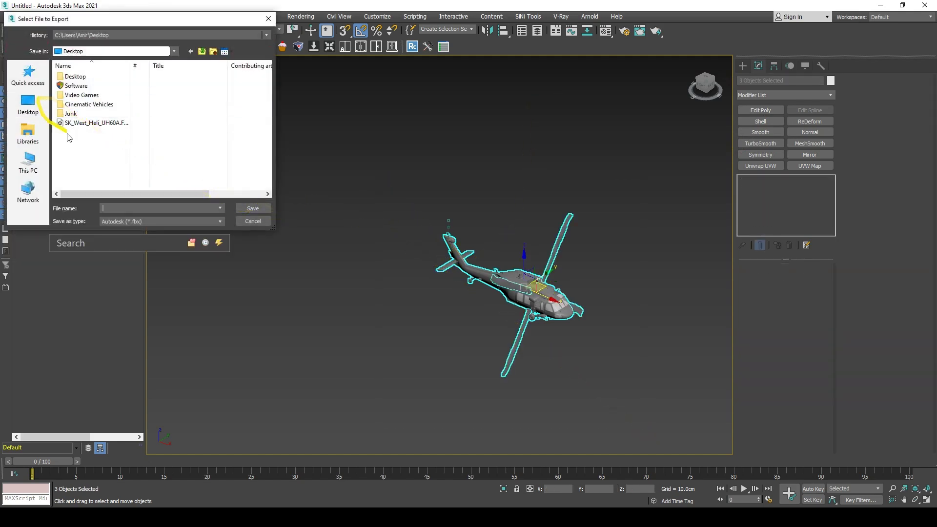
{"action": "key", "text": "Return"}
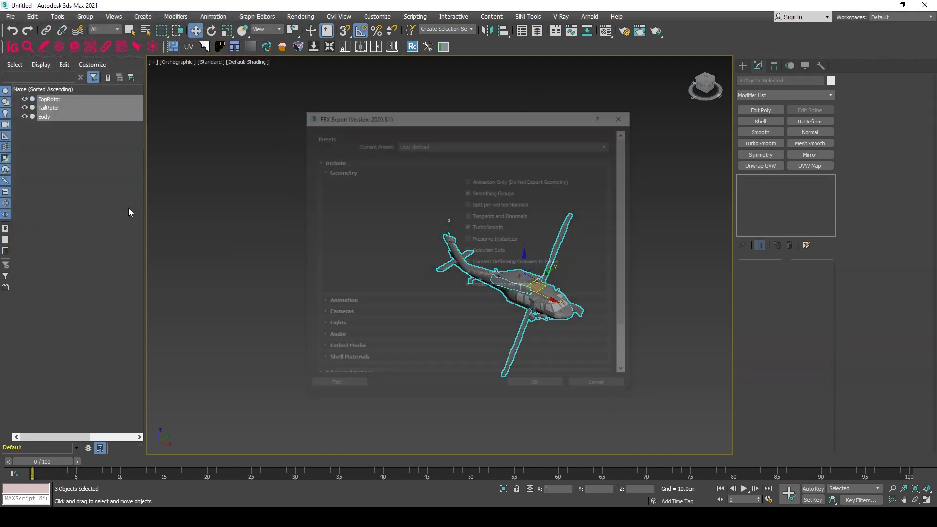
{"action": "key", "text": "Return"}
{"action": "left_click", "coordinate": [620, 407]}
{"action": "key", "text": "q"}
Step: Switch to Unreal Engine and create a folder named MyHelicopter in the Content directory
{"action": "left_click", "coordinate": [882, 6]}
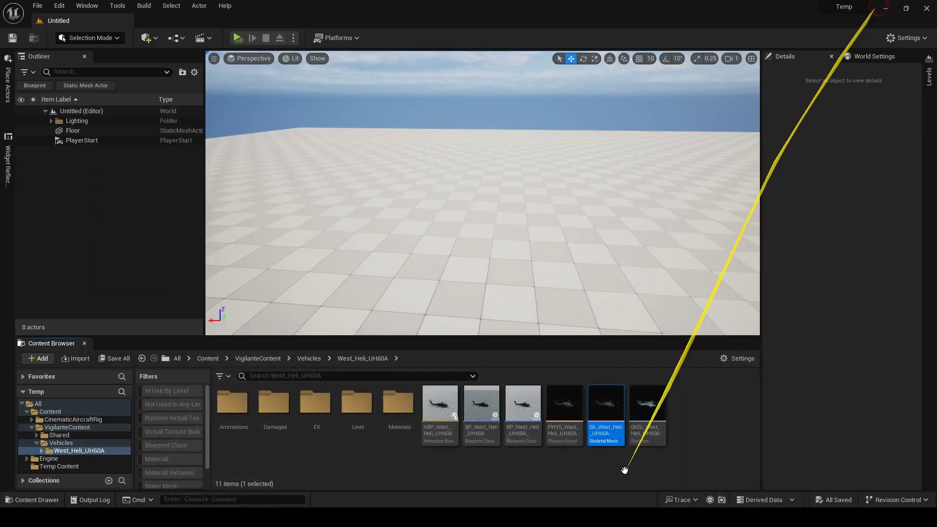
{"action": "left_click", "coordinate": [212, 359]}
{"action": "right_click", "coordinate": [430, 429]}
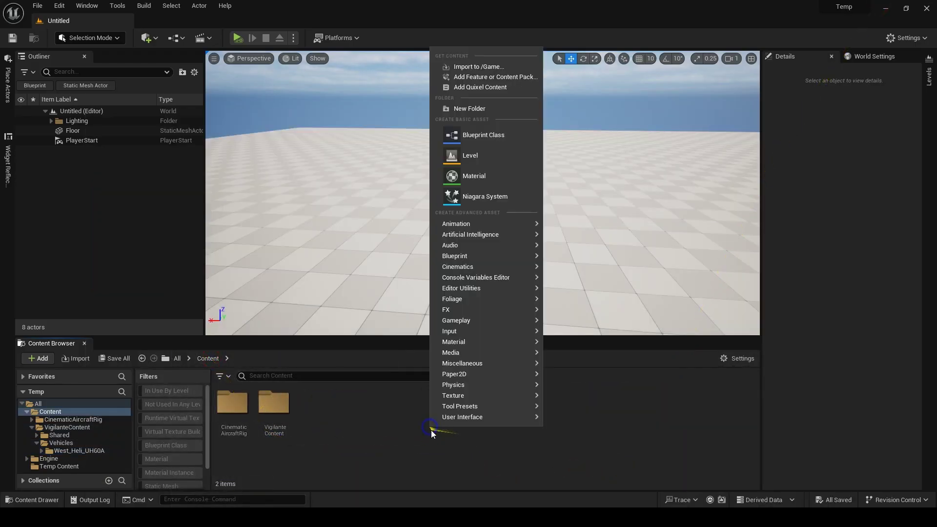
{"action": "left_click", "coordinate": [461, 109]}
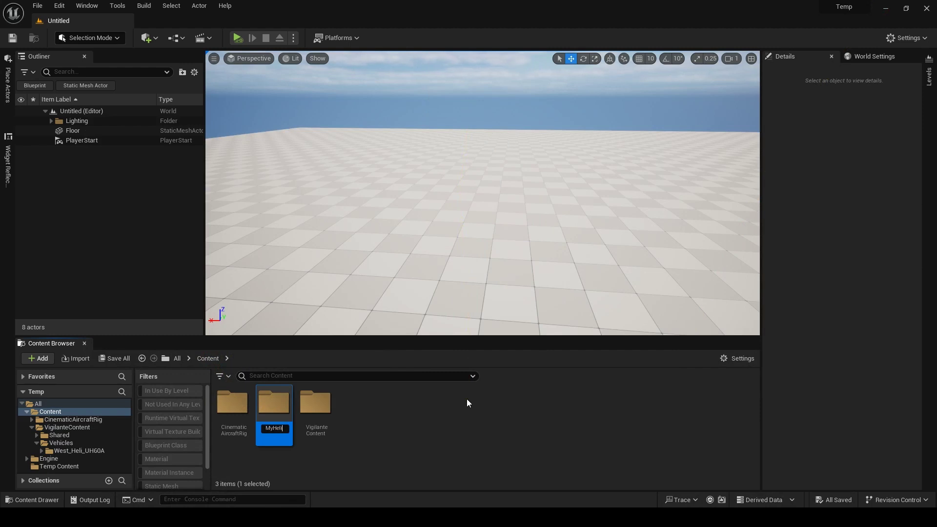
{"action": "type", "text": "MyHelicopter"}
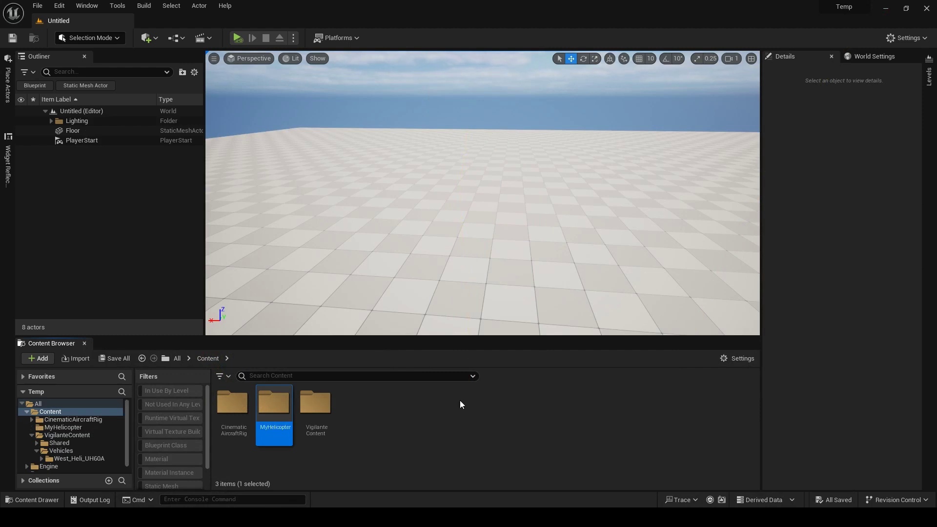
{"action": "key", "text": "Return"}
Step: Open the MyHelicopter folder and choose SM.fbx from the Desktop for import
{"action": "double_click", "coordinate": [274, 403]}
{"action": "right_click", "coordinate": [341, 413]}
{"action": "left_click", "coordinate": [385, 55]}
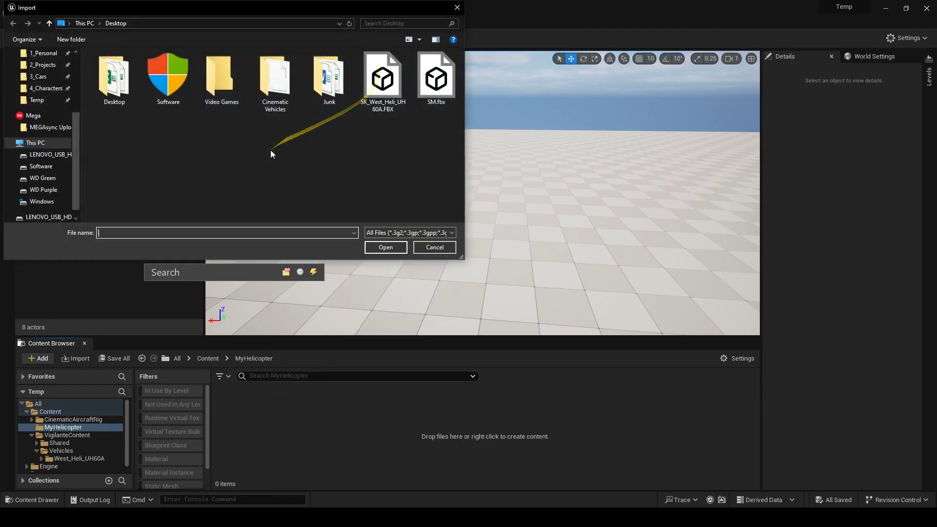
{"action": "double_click", "coordinate": [433, 82]}
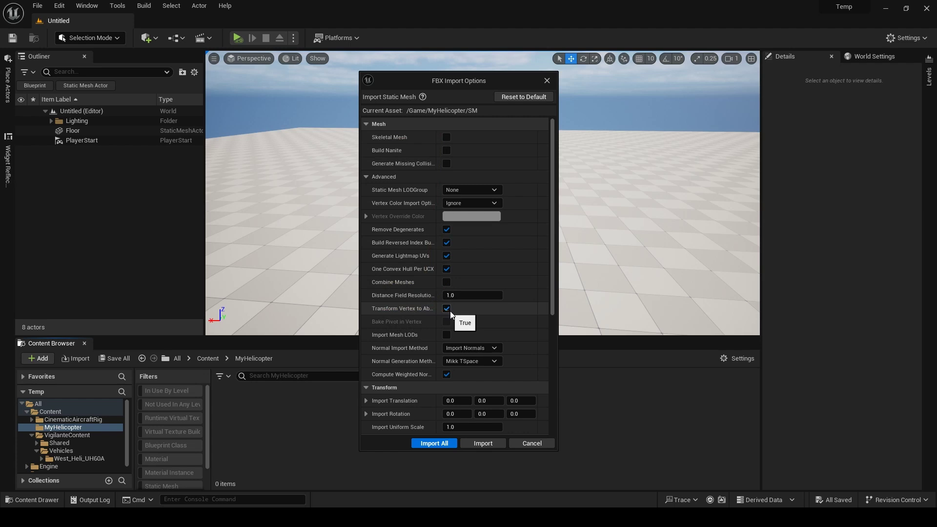
Step: Set the material search location to All Assets, import the helicopter meshes and dismiss the import messages
{"action": "scroll", "coordinate": [428, 334], "scroll_direction": "down", "scroll_amount": 5}
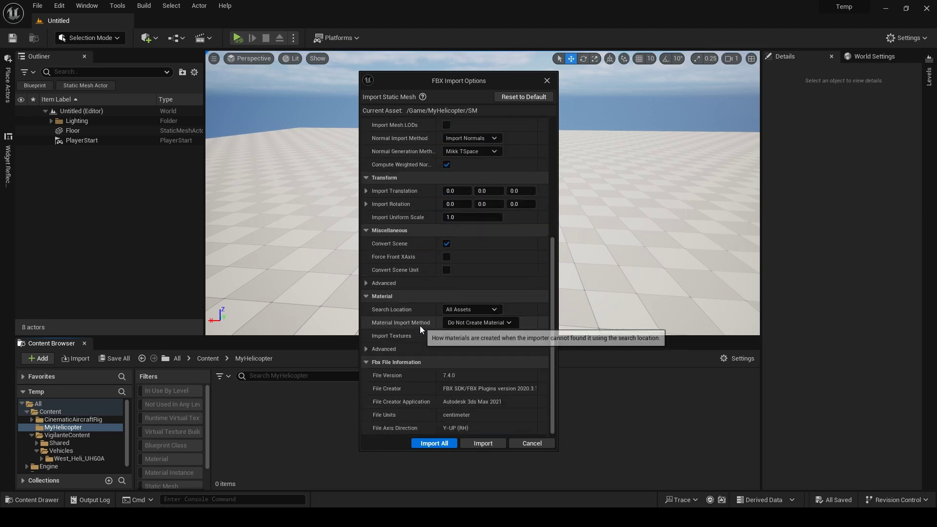
{"action": "left_click", "coordinate": [459, 310]}
{"action": "left_click", "coordinate": [456, 348]}
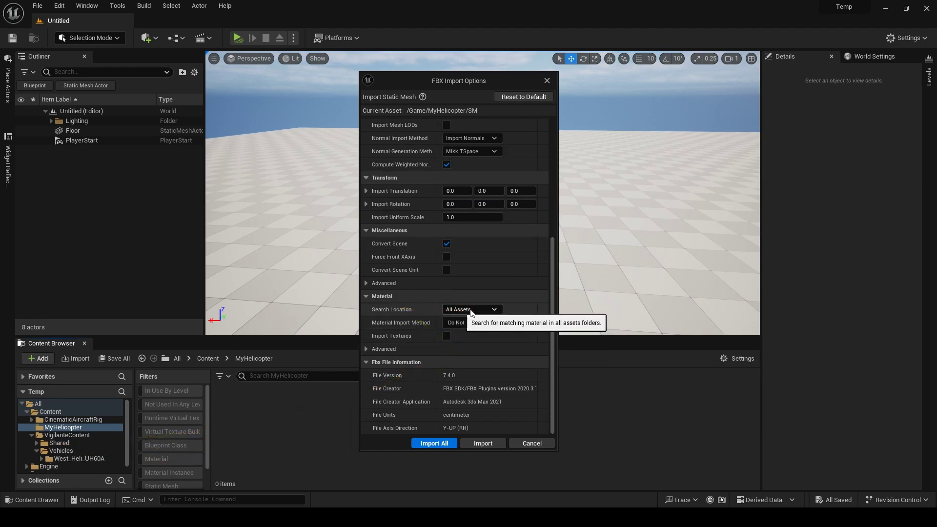
{"action": "left_click", "coordinate": [485, 443]}
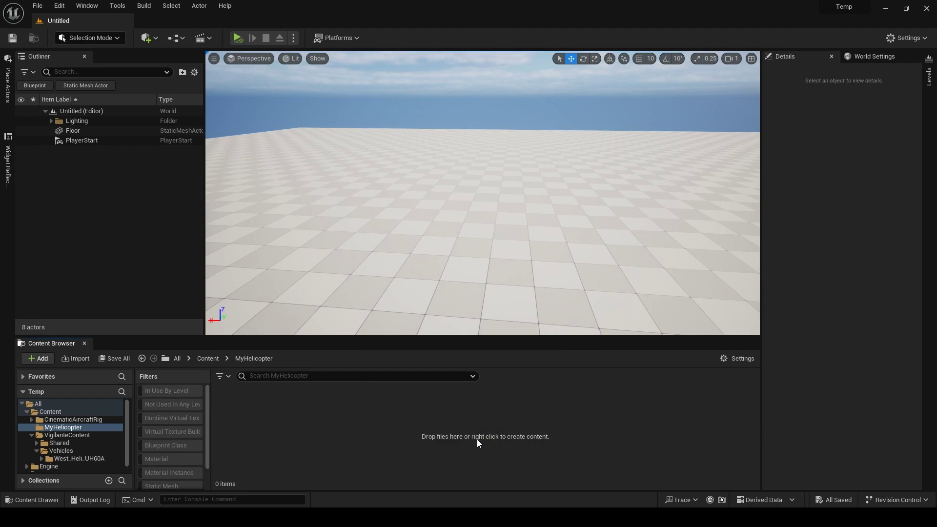
{"action": "left_click", "coordinate": [654, 115]}
Step: Place SM_Body in the level and raise it above the floor to test the imported mesh
{"action": "left_click_drag", "start_coordinate": [315, 403], "coordinate": [198, 244]}
{"action": "left_click_drag", "start_coordinate": [495, 164], "coordinate": [497, 96]}
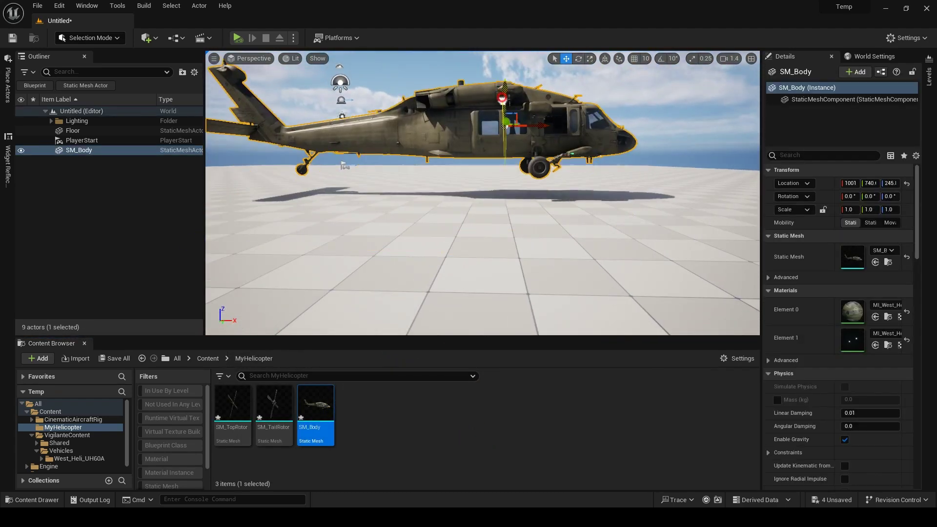
{"action": "right_click_drag", "start_coordinate": [542, 230], "coordinate": [545, 213]}
{"action": "scroll", "coordinate": [544, 214], "scroll_direction": "up", "scroll_amount": 2}
Step: Place SM_TopRotor beside the body, raise it above the floor and test its rotation about the X axis
{"action": "left_click_drag", "start_coordinate": [232, 405], "coordinate": [485, 265]}
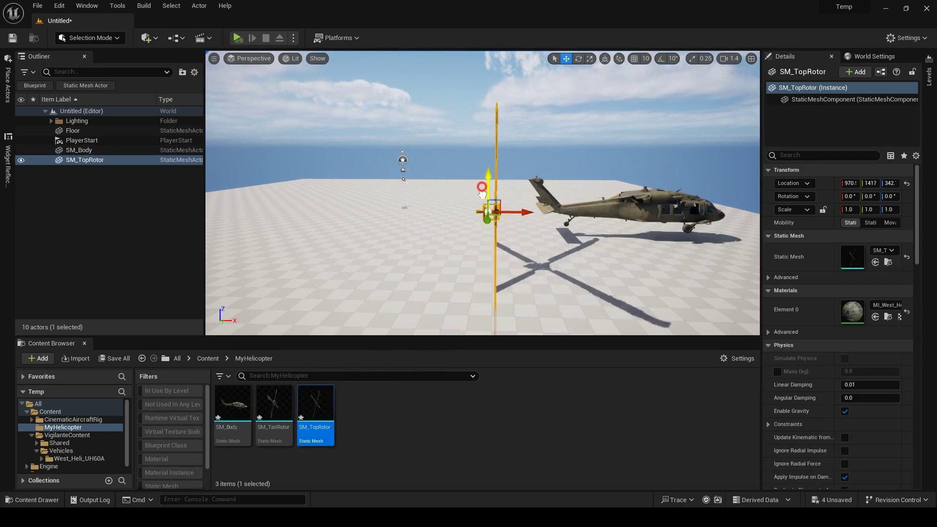
{"action": "right_click_drag", "start_coordinate": [485, 265], "coordinate": [483, 241]}
{"action": "key", "text": "e"}
{"action": "left_click_drag", "start_coordinate": [508, 214], "coordinate": [715, 145]}
{"action": "right_click_drag", "start_coordinate": [493, 244], "coordinate": [483, 262]}
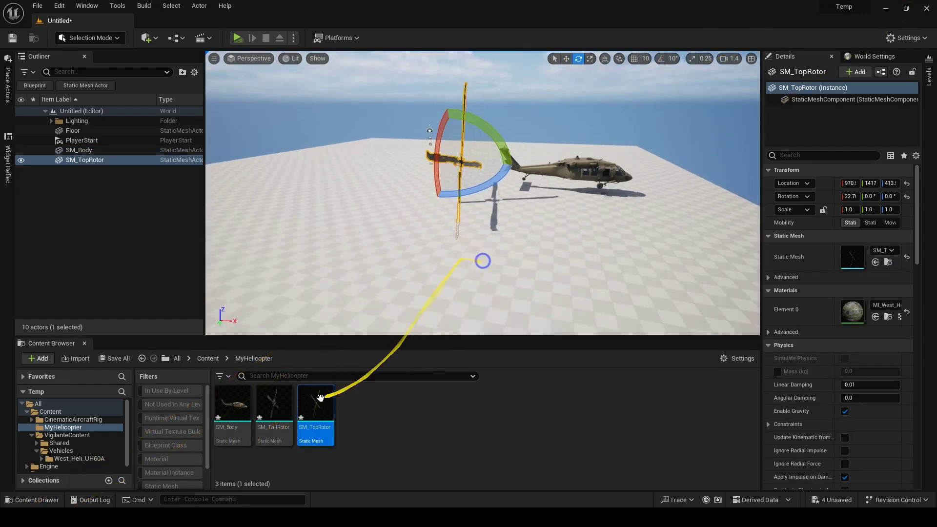
Step: Place SM_TailRotor in the level, raise it above the floor and test its rotation about the X axis
{"action": "left_click_drag", "start_coordinate": [275, 404], "coordinate": [659, 142]}
{"action": "key", "text": "w"}
{"action": "key", "text": "e"}
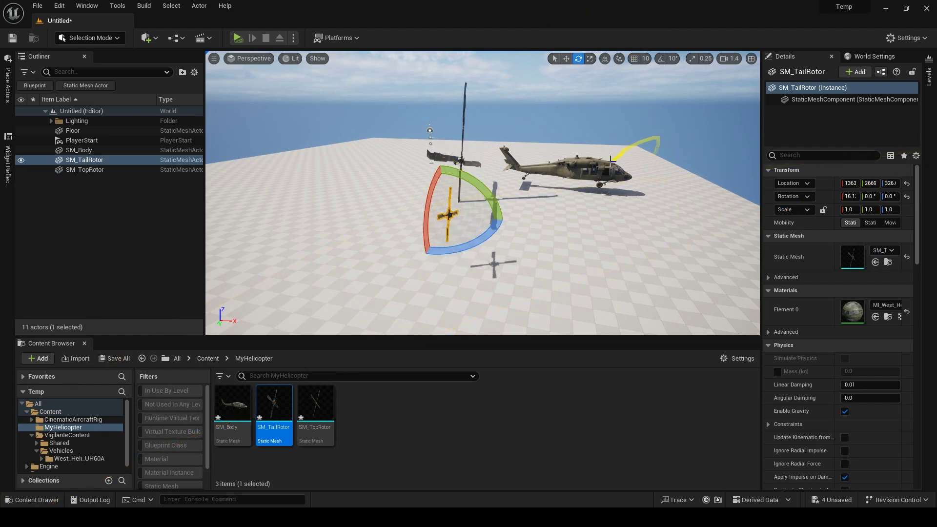
Step: Delete the test body and both rotors from the level
{"action": "left_click", "coordinate": [588, 170]}
{"action": "key", "text": "Delete"}
{"action": "left_click", "coordinate": [448, 157]}
{"action": "key", "text": "Delete"}
Step: Create a child Blueprint class of BP_CinematicAircraftRig in CinematicAircraftRig/Blueprints and name it BP_MyHelicopter
{"action": "left_click", "coordinate": [73, 419]}
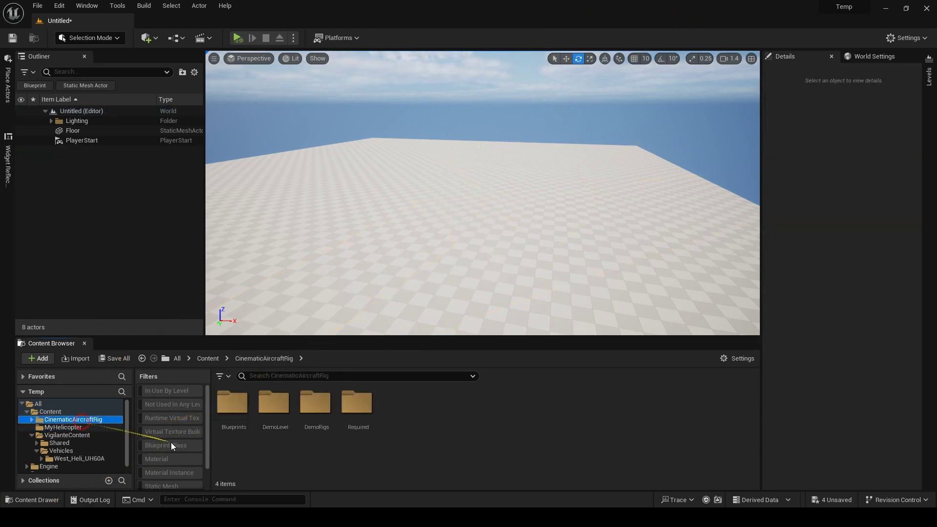
{"action": "left_click", "coordinate": [230, 403]}
{"action": "double_click", "coordinate": [230, 403]}
{"action": "right_click", "coordinate": [229, 430]}
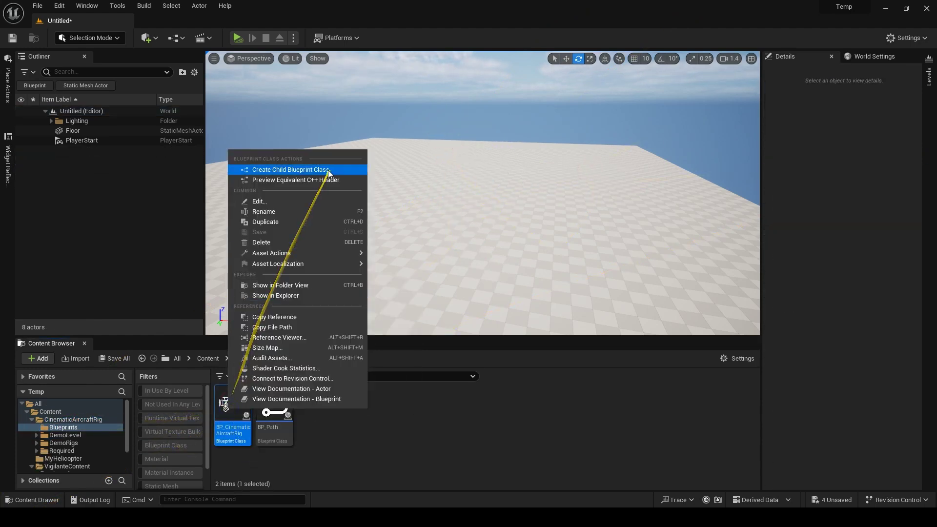
{"action": "left_click", "coordinate": [318, 168]}
{"action": "type", "text": "BP_Helicopter"}
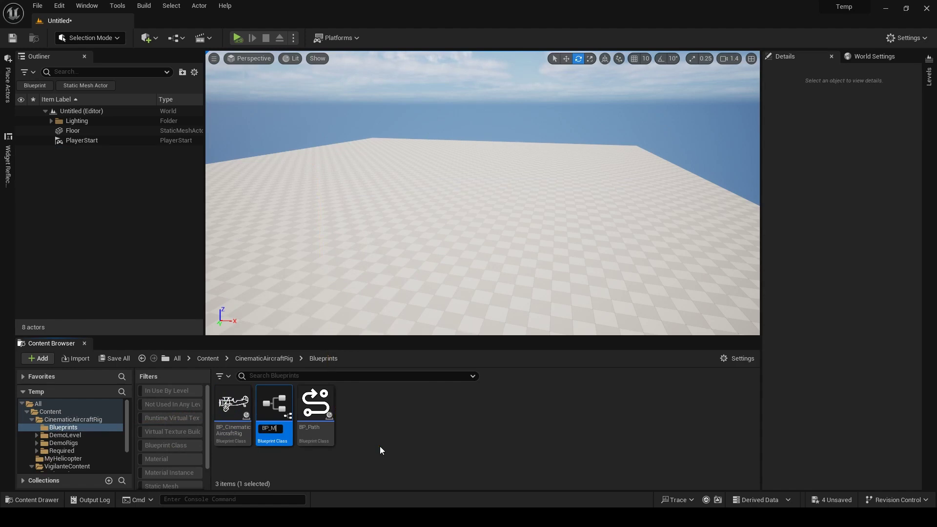
{"action": "key", "text": "Return"}
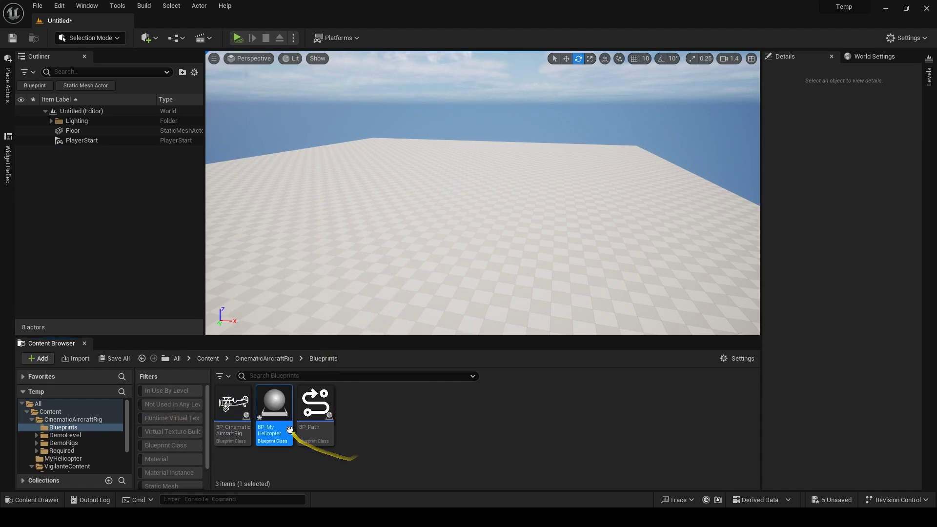
Step: Move BP_MyHelicopter into the MyHelicopter folder and open it for editing
{"action": "left_click_drag", "start_coordinate": [274, 405], "coordinate": [62, 459]}
{"action": "left_click", "coordinate": [94, 429]}
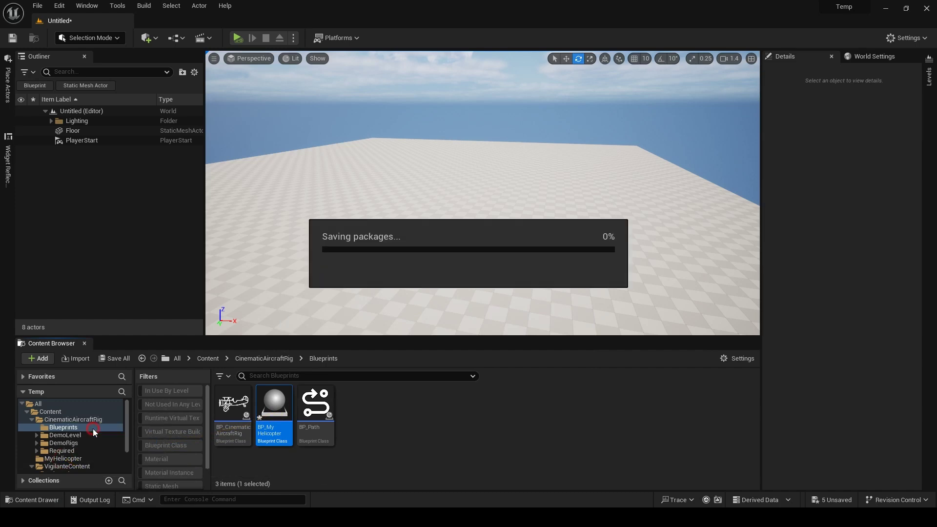
{"action": "left_click", "coordinate": [98, 459]}
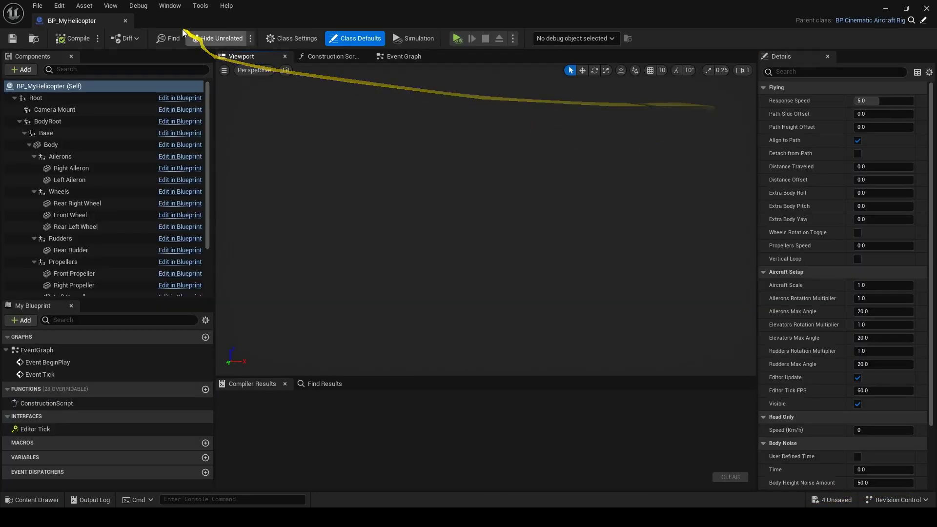
Step: Add a Content Browser beside the Blueprint's details and show the MyHelicopter folder in it
{"action": "left_click", "coordinate": [170, 5]}
{"action": "mouse_move", "coordinate": [220, 172]}
{"action": "left_click", "coordinate": [341, 183]}
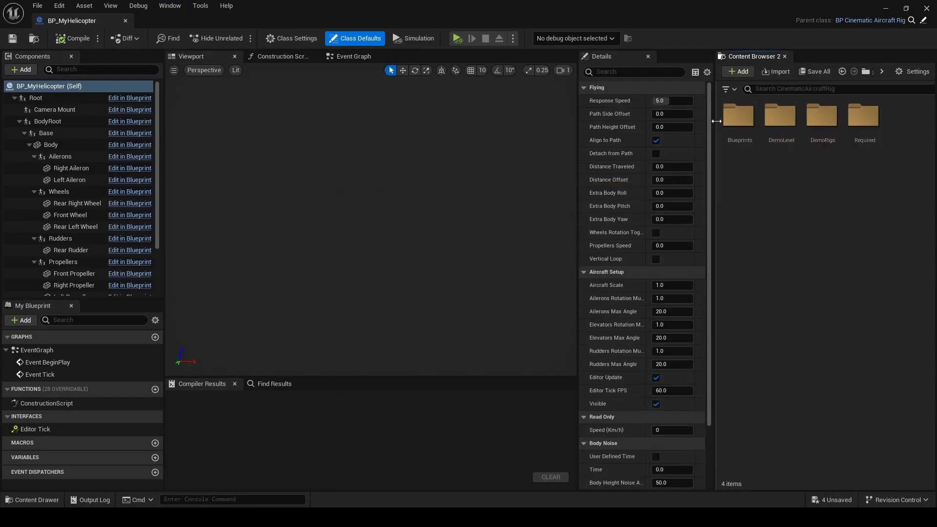
{"action": "left_click_drag", "start_coordinate": [716, 121], "coordinate": [772, 122]}
{"action": "left_click", "coordinate": [757, 140]}
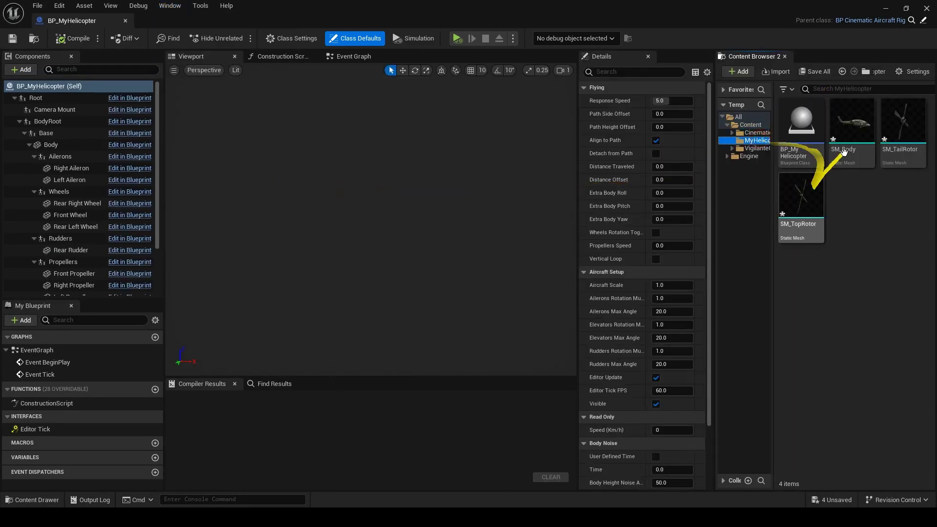
Step: Assign SM_Body as the static mesh of the Body component and inspect it in the viewport
{"action": "left_click", "coordinate": [55, 145]}
{"action": "left_click_drag", "start_coordinate": [859, 132], "coordinate": [665, 267]}
{"action": "right_click_drag", "start_coordinate": [358, 280], "coordinate": [357, 281]}
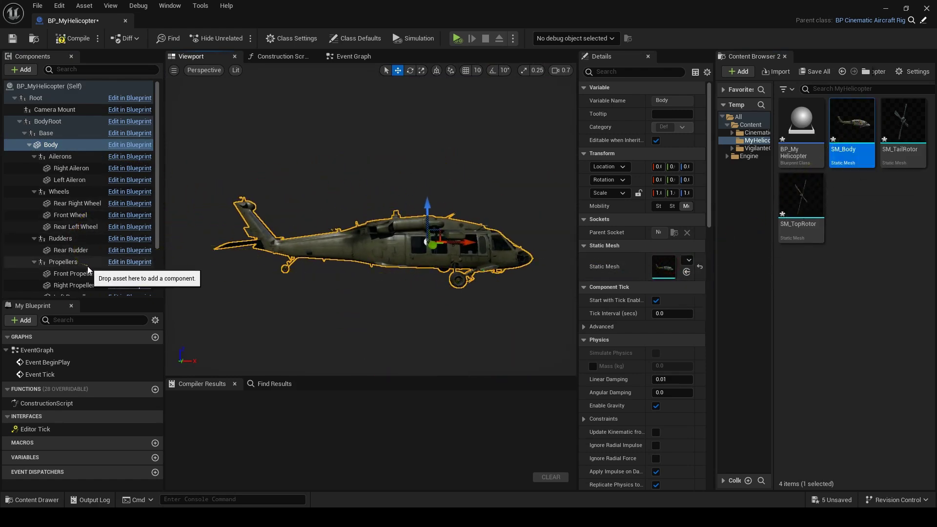
{"action": "scroll", "coordinate": [87, 266], "scroll_direction": "down", "scroll_amount": 1}
{"action": "key", "text": "w"}
{"action": "right_click_drag", "start_coordinate": [454, 286], "coordinate": [454, 286]}
{"action": "scroll", "coordinate": [454, 286], "scroll_direction": "down", "scroll_amount": 1}
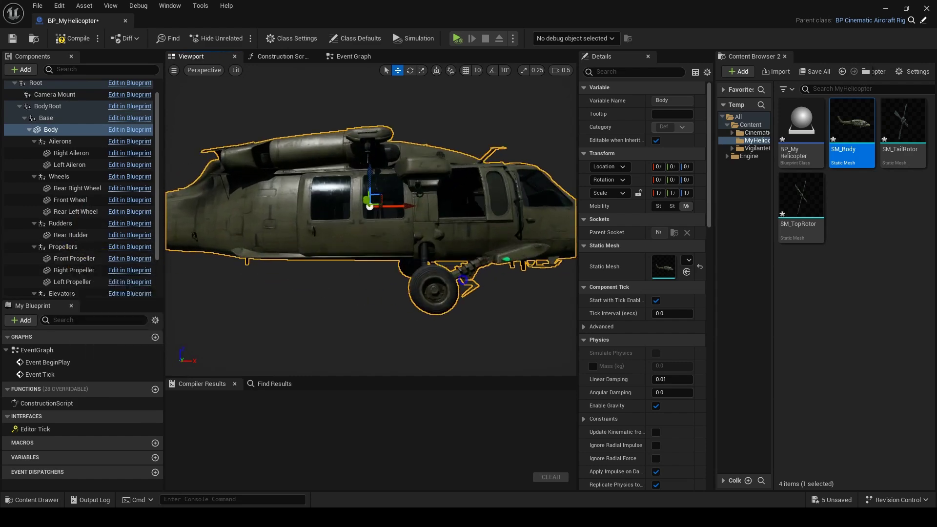
{"action": "scroll", "coordinate": [371, 220], "scroll_direction": "down", "scroll_amount": 8}
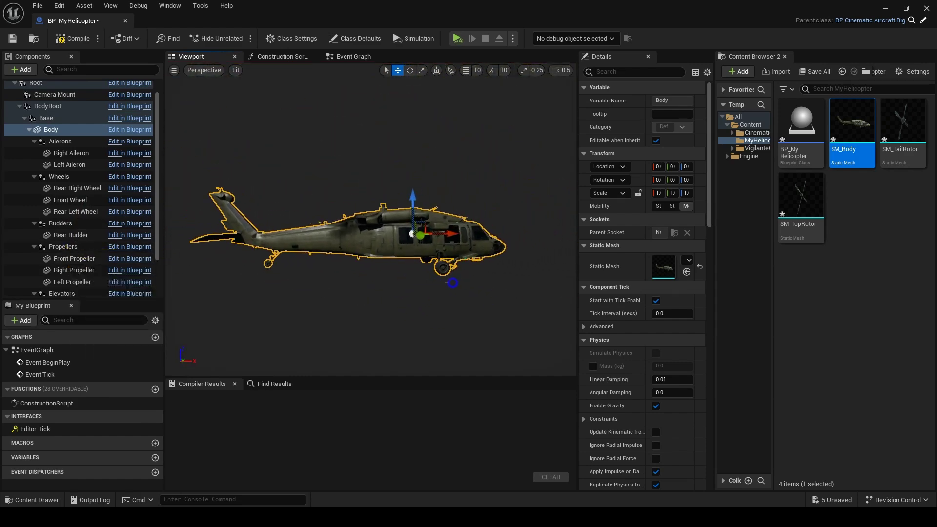
{"action": "right_click_drag", "start_coordinate": [452, 283], "coordinate": [452, 283]}
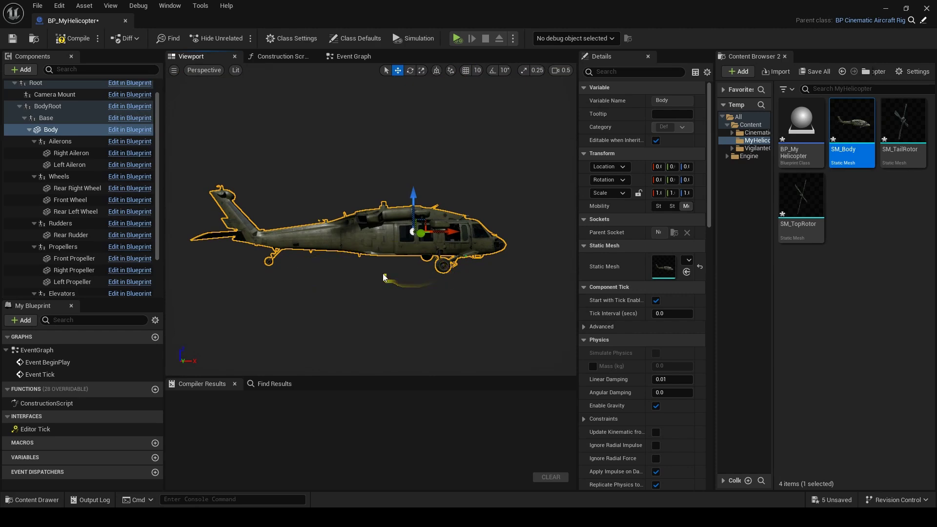
{"action": "scroll", "coordinate": [76, 274], "scroll_direction": "down", "scroll_amount": 1}
Step: Duplicate the Front Propeller component as TopRotor, and duplicate TopRotor as TailRotor, both under Propellers
{"action": "left_click", "coordinate": [69, 243]}
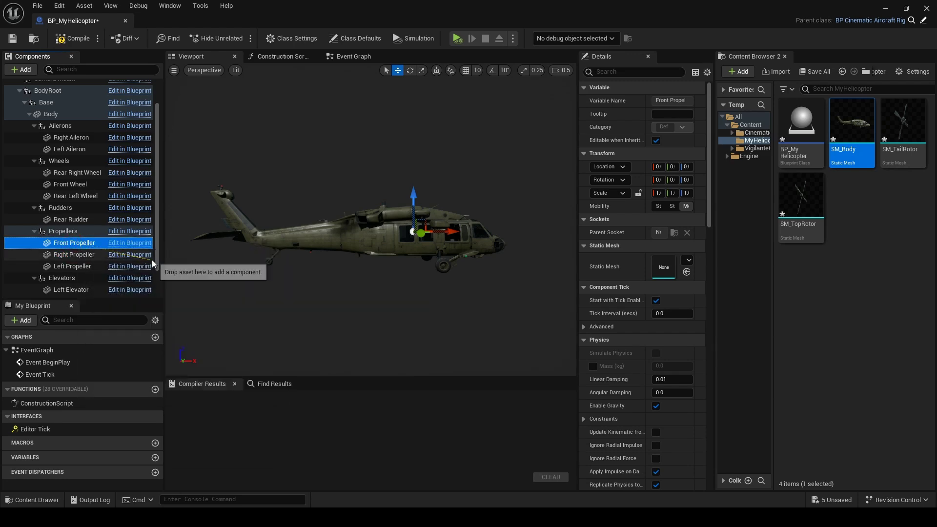
{"action": "key", "text": "ctrl+d"}
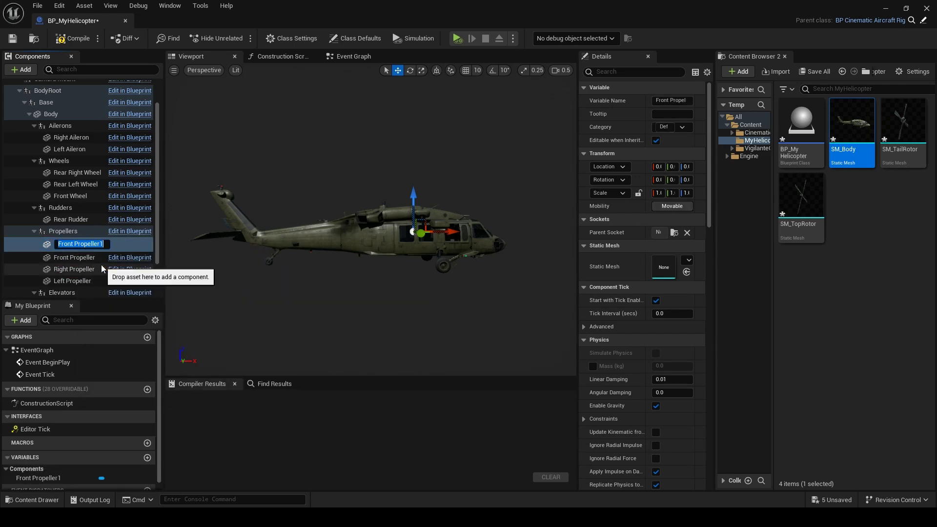
{"action": "type", "text": "TopRotor"}
{"action": "key", "text": "Return"}
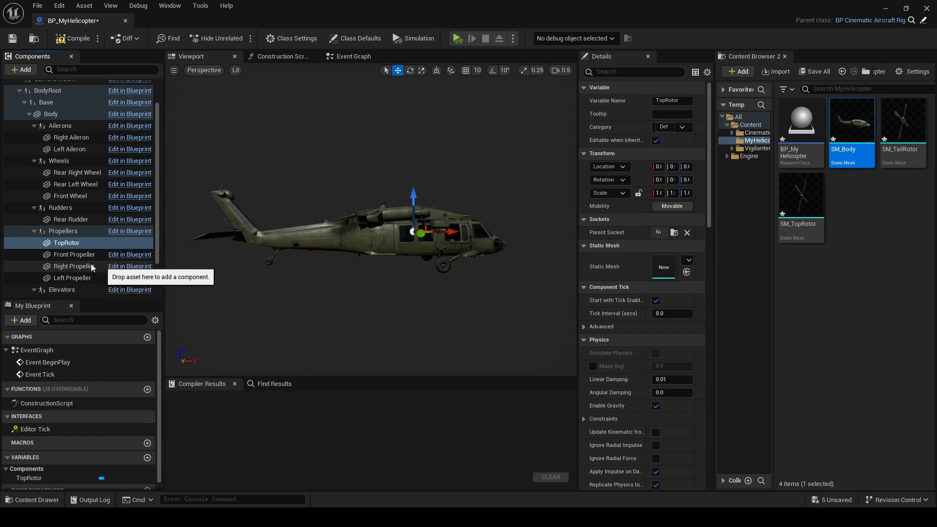
{"action": "key", "text": "ctrl+d"}
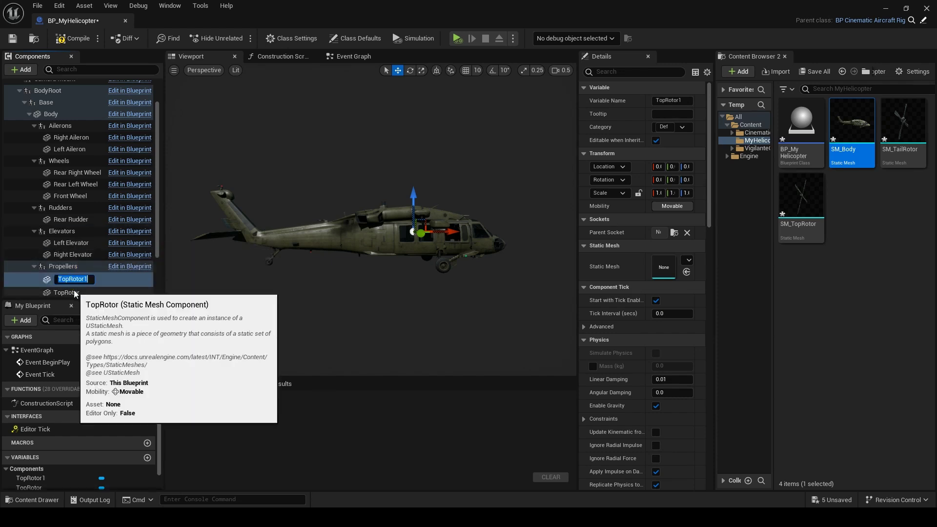
{"action": "type", "text": "TailRotor"}
{"action": "key", "text": "Return"}
Step: Assign SM_TopRotor to the TopRotor component and lay it nearly flat above the cabin at a height of about 99.5
{"action": "left_click", "coordinate": [75, 291]}
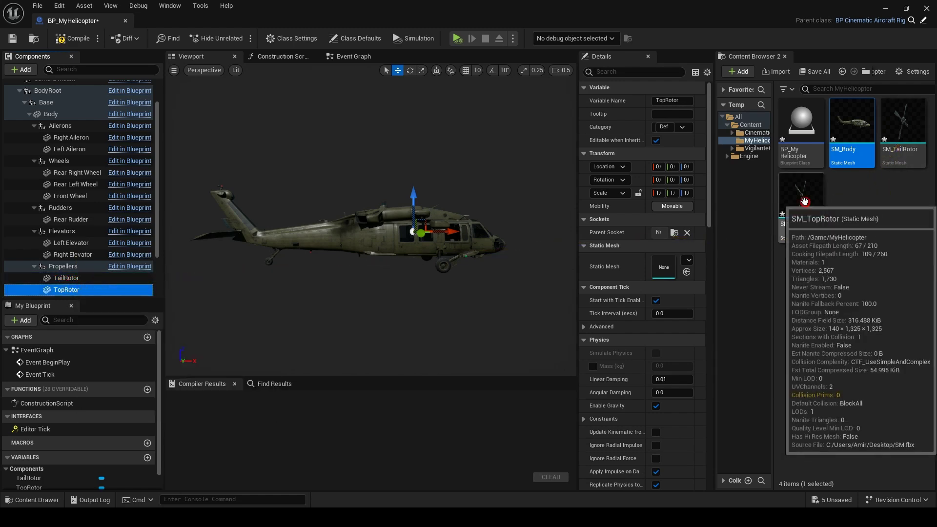
{"action": "left_click_drag", "start_coordinate": [800, 201], "coordinate": [664, 267]}
{"action": "left_click_drag", "start_coordinate": [421, 224], "coordinate": [427, 200]}
{"action": "key", "text": "e"}
{"action": "left_click_drag", "start_coordinate": [396, 258], "coordinate": [443, 379]}
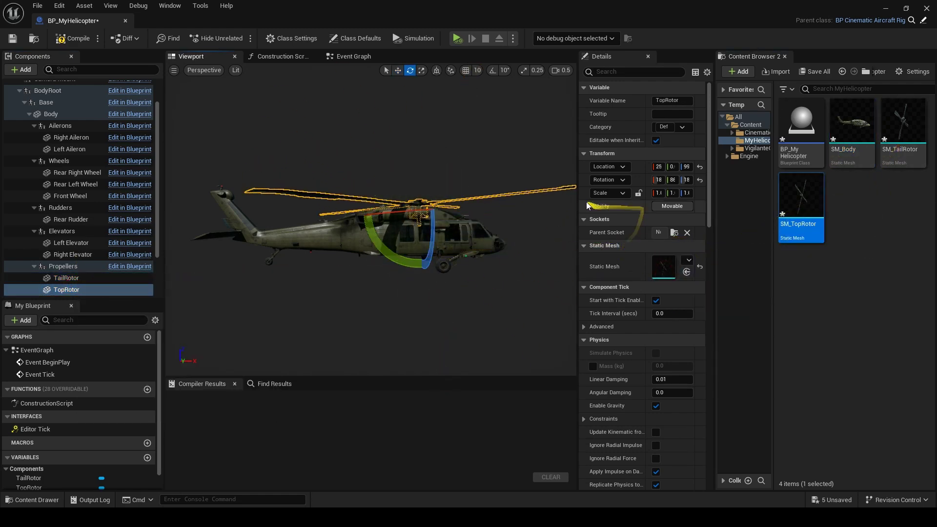
{"action": "right_click_drag", "start_coordinate": [447, 279], "coordinate": [447, 293]}
Step: Assign SM_TailRotor as the static mesh of the TailRotor component and close the extra Content Browser
{"action": "left_click", "coordinate": [68, 278]}
{"action": "left_click_drag", "start_coordinate": [904, 128], "coordinate": [664, 267]}
{"action": "left_click", "coordinate": [785, 56]}
Step: In the top view, align TopRotor with the body's rotor mast at about X -8.5, Y 1.8
{"action": "right_click_drag", "start_coordinate": [544, 279], "coordinate": [254, 79]}
{"action": "left_click", "coordinate": [518, 210]}
{"action": "right_click_drag", "start_coordinate": [591, 92], "coordinate": [585, 196]}
{"action": "left_click", "coordinate": [254, 71]}
{"action": "left_click", "coordinate": [251, 113]}
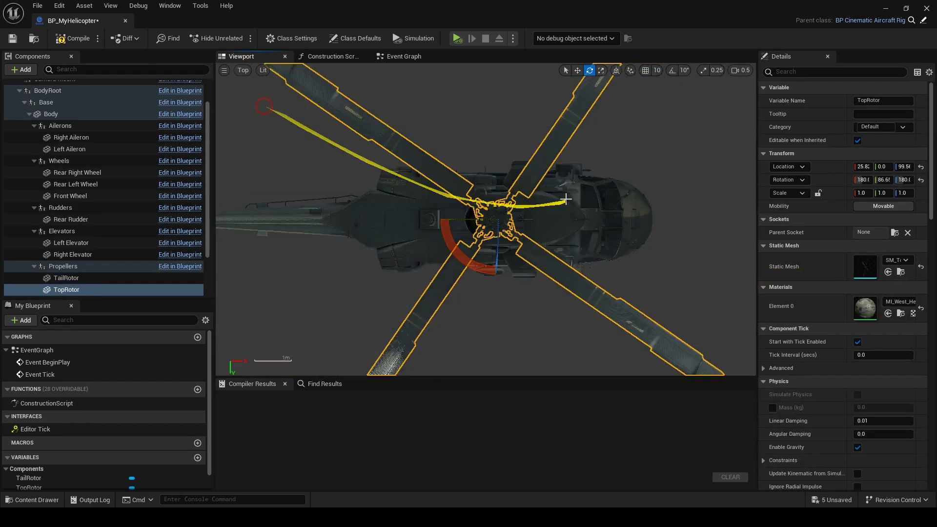
{"action": "scroll", "coordinate": [481, 227], "scroll_direction": "up", "scroll_amount": 6}
{"action": "key", "text": "w"}
{"action": "left_click_drag", "start_coordinate": [515, 200], "coordinate": [460, 204]}
{"action": "scroll", "coordinate": [495, 243], "scroll_direction": "down", "scroll_amount": 4}
Step: Set TopRotor's Y rotation to 90° and raise it in the right view to a height of about 137
{"action": "left_click", "coordinate": [243, 69]}
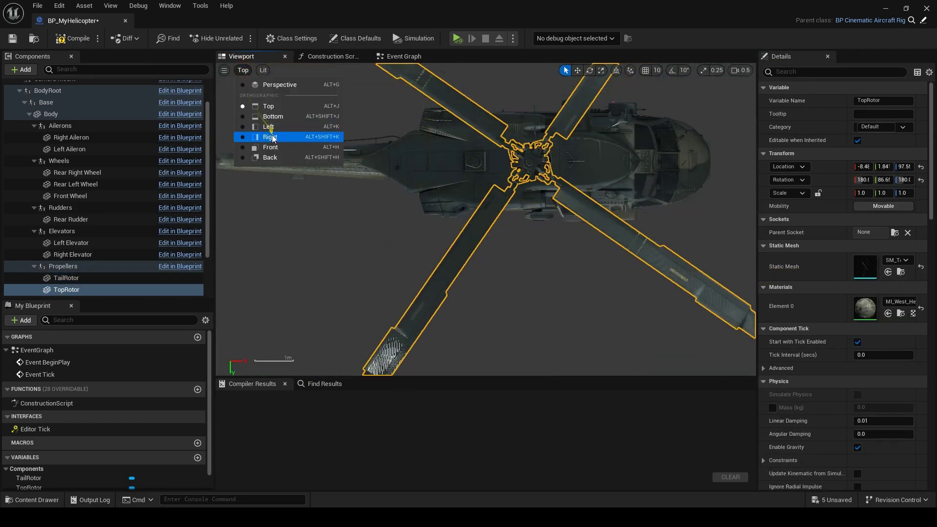
{"action": "left_click", "coordinate": [260, 140]}
{"action": "key", "text": "q"}
{"action": "left_click", "coordinate": [885, 181]}
{"action": "type", "text": "90"}
{"action": "key", "text": "Return"}
{"action": "key", "text": "w"}
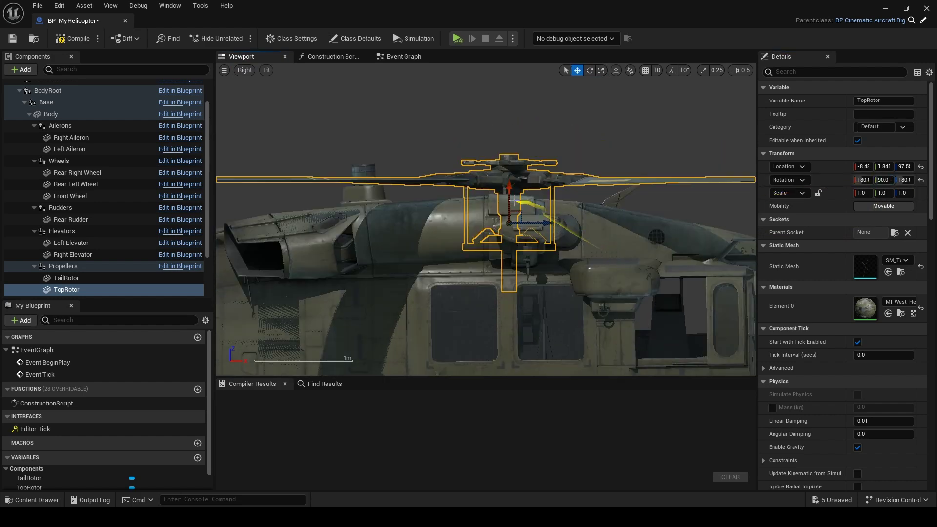
{"action": "left_click_drag", "start_coordinate": [508, 191], "coordinate": [507, 152]}
{"action": "key", "text": "e"}
Step: Move TailRotor from the body's centre to the upper end of the tail fin, at a height of about 191
{"action": "left_click", "coordinate": [65, 278]}
{"action": "scroll", "coordinate": [371, 288], "scroll_direction": "down", "scroll_amount": 6}
{"action": "right_click_drag", "start_coordinate": [371, 288], "coordinate": [581, 222]}
{"action": "key", "text": "w"}
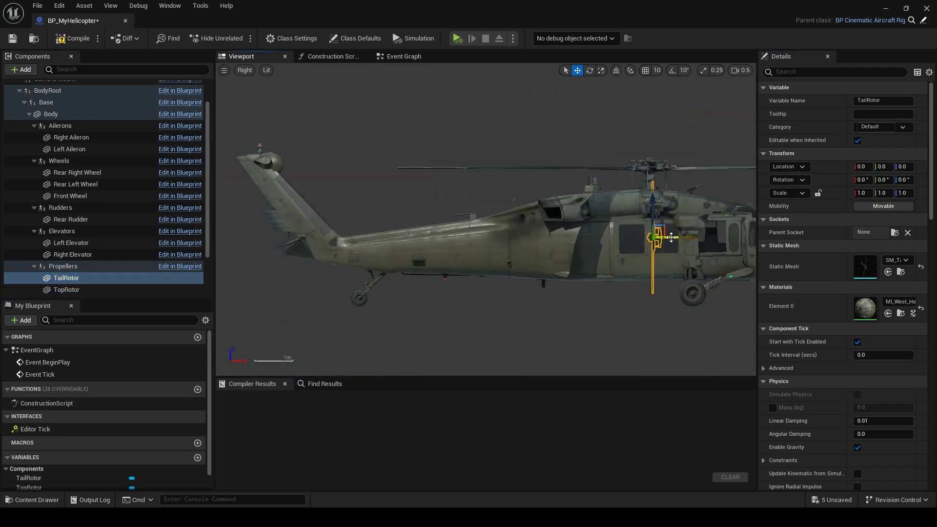
{"action": "left_click", "coordinate": [244, 73]}
{"action": "left_click", "coordinate": [258, 109]}
{"action": "scroll", "coordinate": [292, 190], "scroll_direction": "up", "scroll_amount": 8}
Step: Turn TailRotor about 90° around Z in the top view and shift it beside the tail hub to about Y 29.5
{"action": "key", "text": "e"}
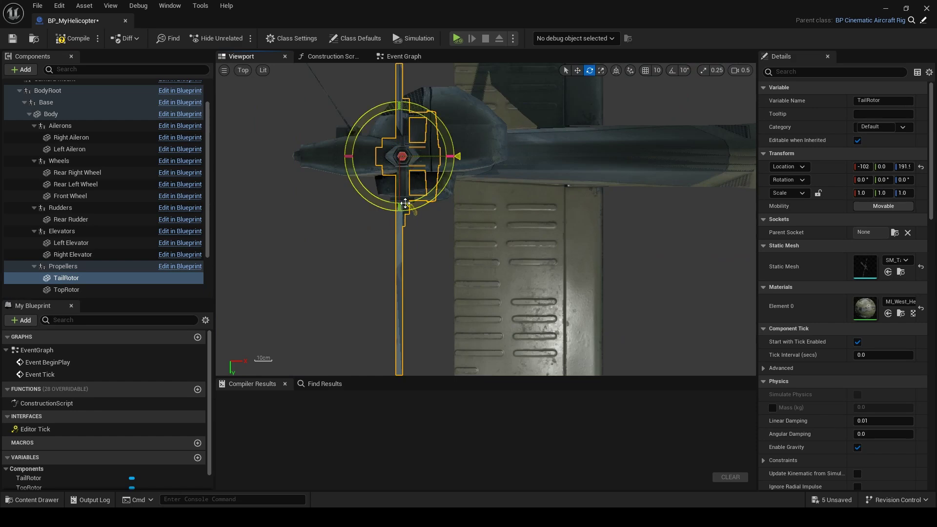
{"action": "left_click_drag", "start_coordinate": [411, 203], "coordinate": [542, 199]}
{"action": "key", "text": "w"}
{"action": "left_click_drag", "start_coordinate": [398, 152], "coordinate": [401, 236]}
{"action": "scroll", "coordinate": [400, 235], "scroll_direction": "up", "scroll_amount": 3}
{"action": "key", "text": "e"}
{"action": "left_click_drag", "start_coordinate": [439, 285], "coordinate": [102, 291]}
{"action": "key", "text": "w"}
{"action": "left_click_drag", "start_coordinate": [404, 259], "coordinate": [427, 208]}
Step: In the back view, tilt TailRotor by about 20° and align it with the tail hub at a height of about 202
{"action": "left_click", "coordinate": [243, 70]}
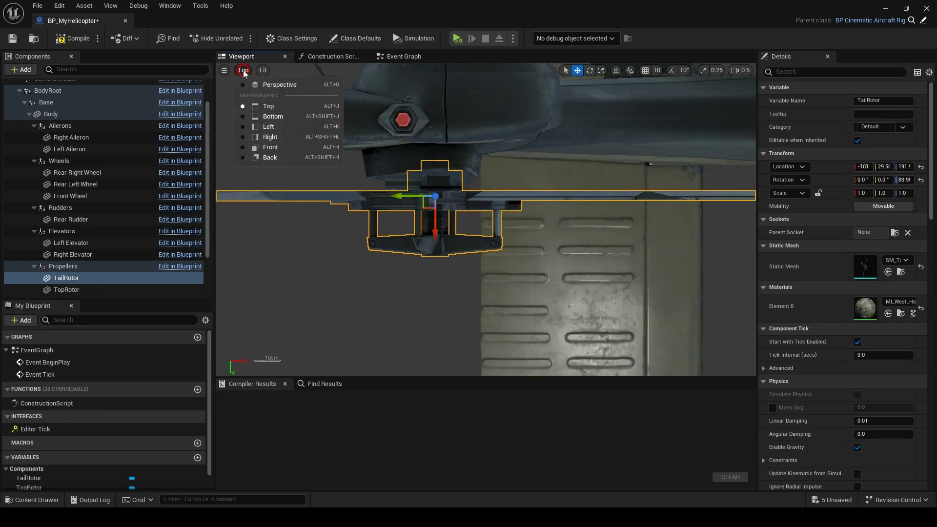
{"action": "left_click", "coordinate": [273, 158]}
{"action": "scroll", "coordinate": [456, 105], "scroll_direction": "up", "scroll_amount": 8}
{"action": "key", "text": "e"}
{"action": "key", "text": "w"}
{"action": "left_click_drag", "start_coordinate": [544, 171], "coordinate": [508, 129]}
Step: In the perspective view, nudge TailRotor outward along its axis to about Y 32.5 and check its fit on the tail hub
{"action": "left_click", "coordinate": [244, 70]}
{"action": "left_click", "coordinate": [270, 84]}
{"action": "right_click_drag", "start_coordinate": [459, 225], "coordinate": [456, 236]}
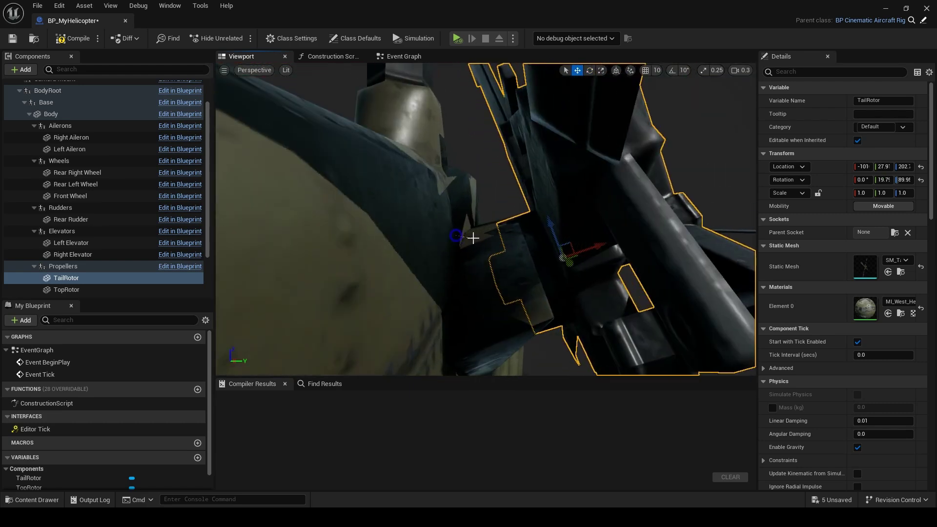
{"action": "left_click_drag", "start_coordinate": [599, 247], "coordinate": [617, 246]}
{"action": "right_click_drag", "start_coordinate": [585, 263], "coordinate": [269, 276]}
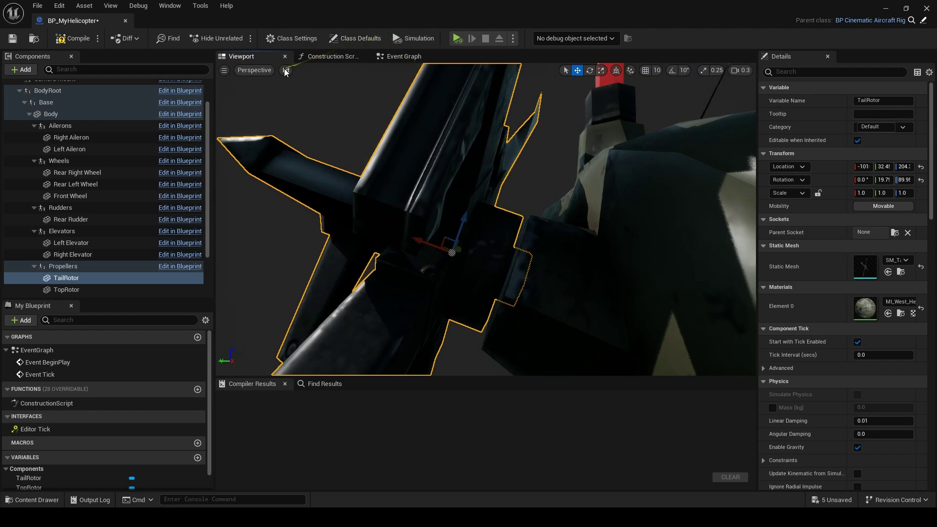
Step: Switch the Blueprint viewport to Unlit shading, and compile and close BP_MyHelicopter
{"action": "left_click", "coordinate": [285, 72]}
{"action": "left_click", "coordinate": [299, 105]}
{"action": "right_click_drag", "start_coordinate": [498, 278], "coordinate": [610, 234]}
{"action": "left_click", "coordinate": [73, 38]}
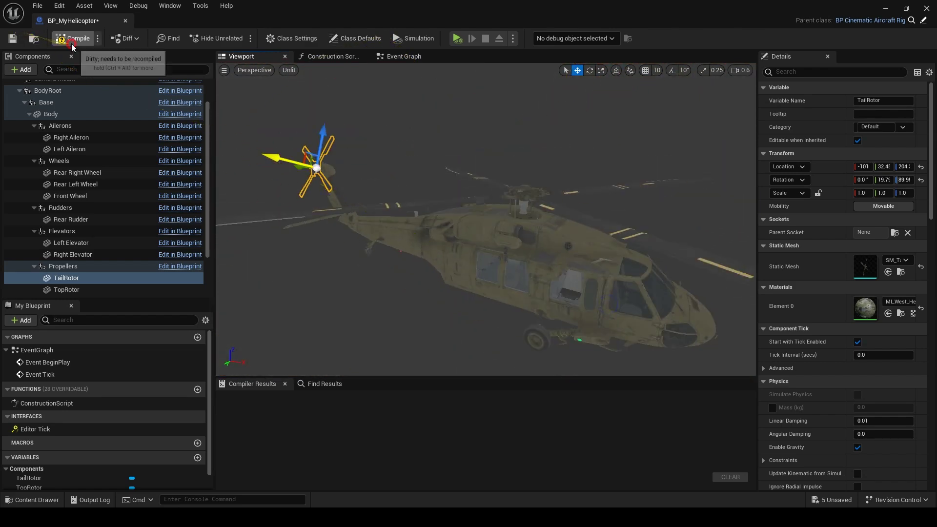
{"action": "left_click", "coordinate": [126, 20]}
Step: Place BP_MyHelicopter in the level and raise it above the floor to a height of about 232
{"action": "left_click_drag", "start_coordinate": [416, 254], "coordinate": [418, 255]}
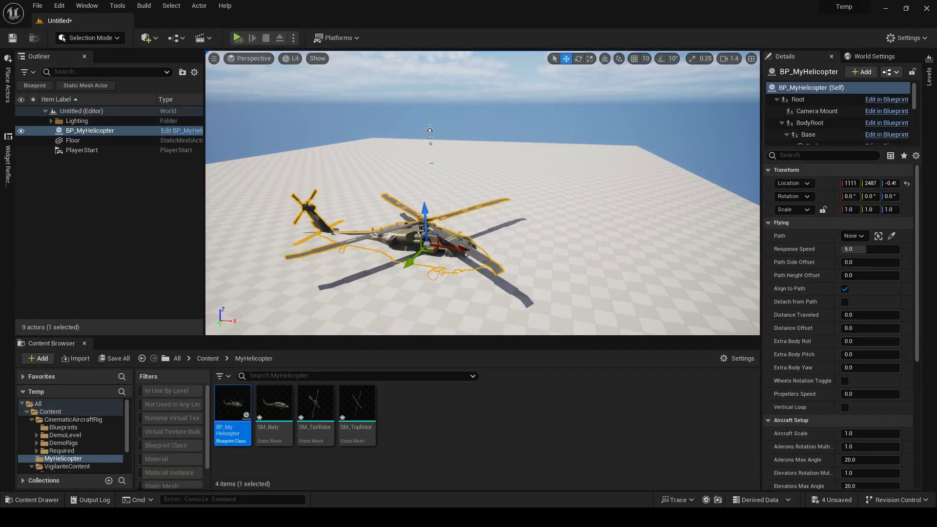
{"action": "left_click_drag", "start_coordinate": [427, 190], "coordinate": [427, 191]}
{"action": "key", "text": "w"}
Step: Set the Propellers Speed of the placed helicopter to 1
{"action": "right_click_drag", "start_coordinate": [436, 239], "coordinate": [443, 236]}
{"action": "scroll", "coordinate": [441, 237], "scroll_direction": "down", "scroll_amount": 4}
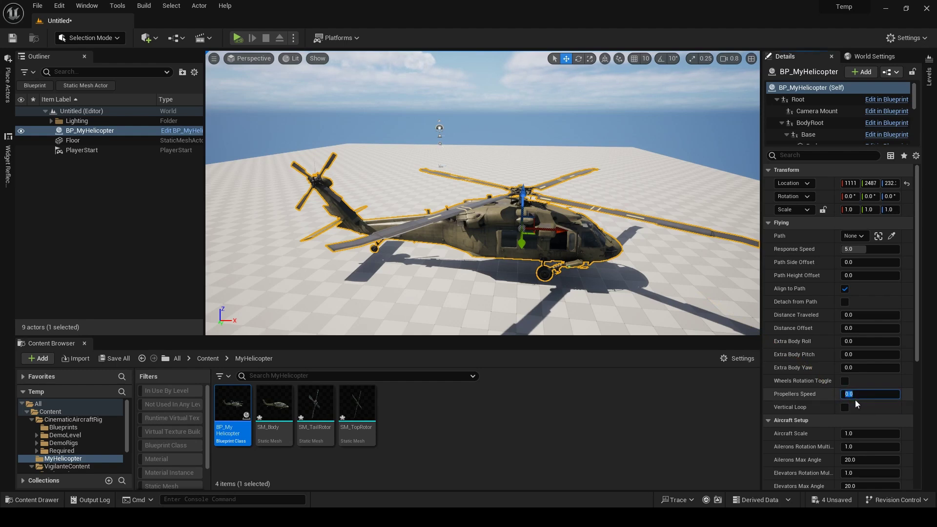
{"action": "type", "text": "1"}
{"action": "key", "text": "Return"}
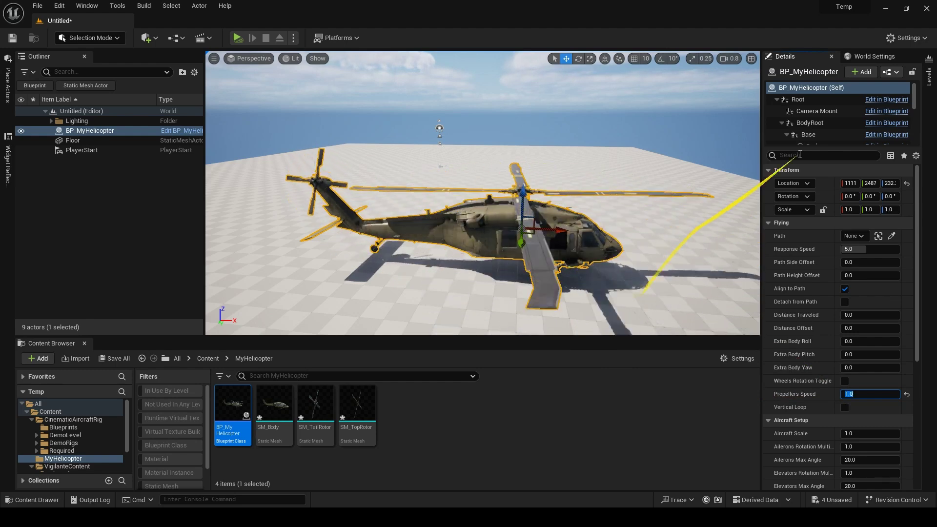
Step: Select the placed helicopter's TopRotor component and widen the details area to examine its rotation values while it spins
{"action": "scroll", "coordinate": [859, 128], "scroll_direction": "down", "scroll_amount": 5}
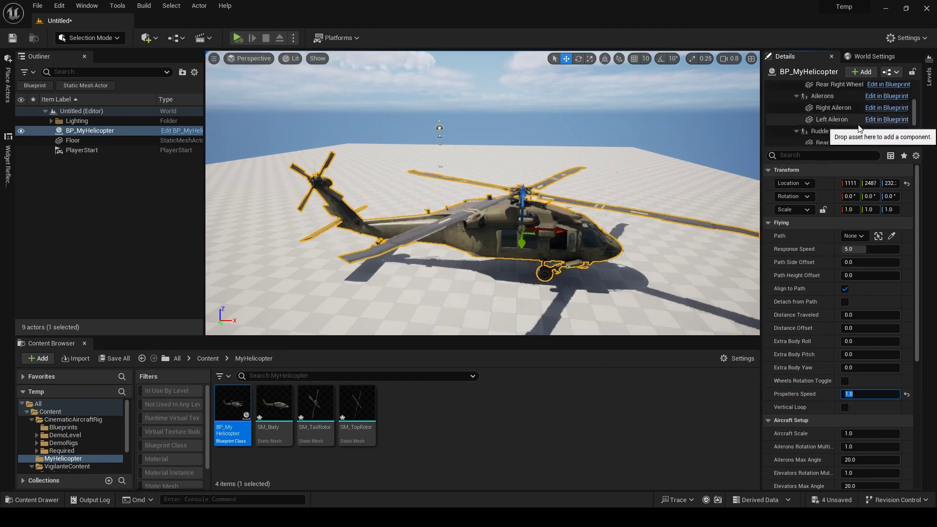
{"action": "scroll", "coordinate": [859, 128], "scroll_direction": "down", "scroll_amount": 3}
{"action": "left_click", "coordinate": [839, 124]}
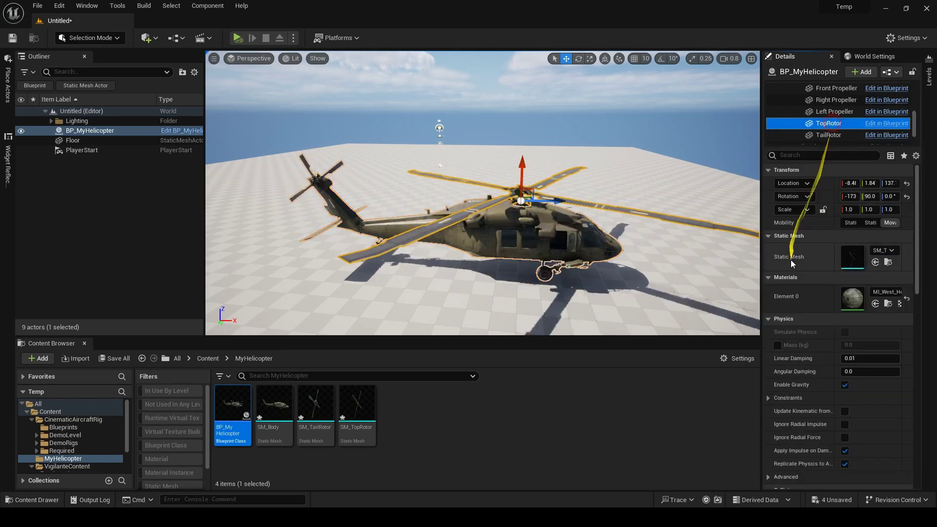
{"action": "left_click_drag", "start_coordinate": [762, 293], "coordinate": [716, 294]}
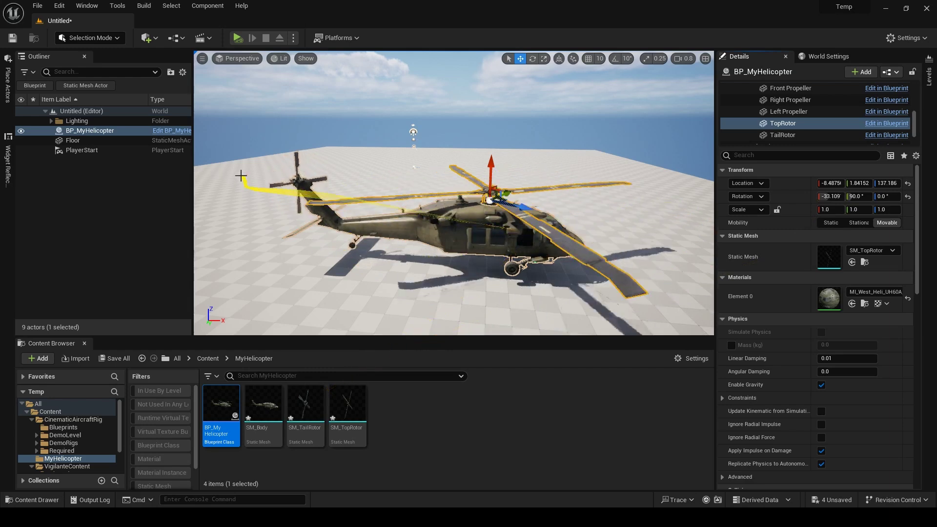
{"action": "key", "text": "s"}
{"action": "right_click_drag", "start_coordinate": [417, 224], "coordinate": [417, 223]}
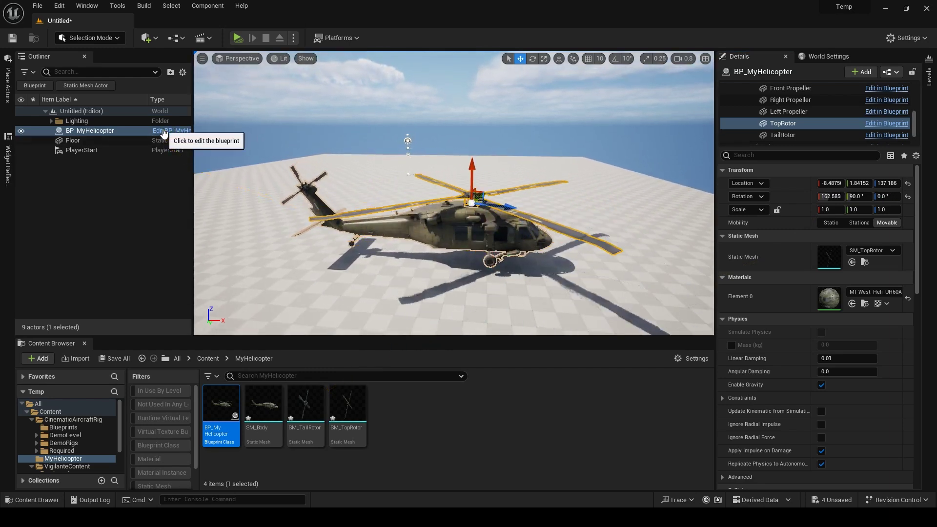
Step: Reopen BP_MyHelicopter, set TopRotor's Y rotation to 89.9°, and compile and close the Blueprint
{"action": "double_click", "coordinate": [224, 401]}
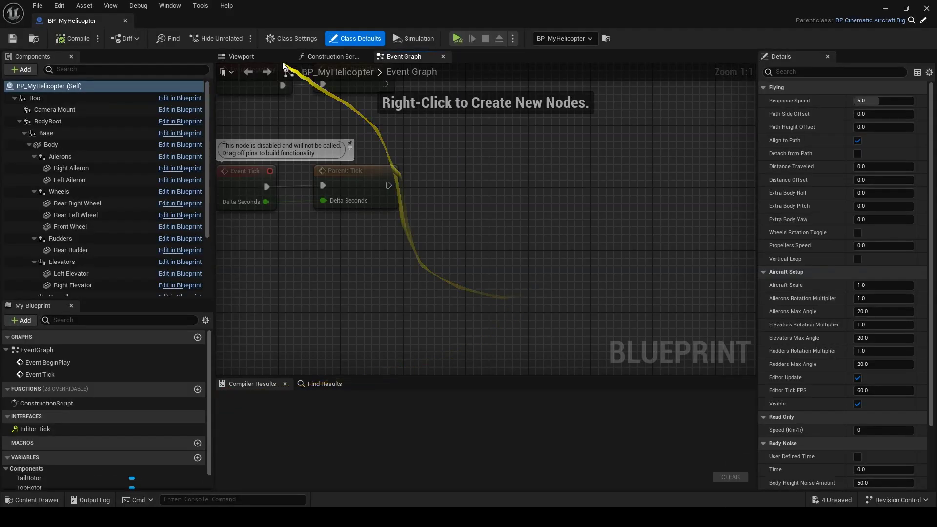
{"action": "left_click", "coordinate": [253, 56]}
{"action": "left_click", "coordinate": [540, 197]}
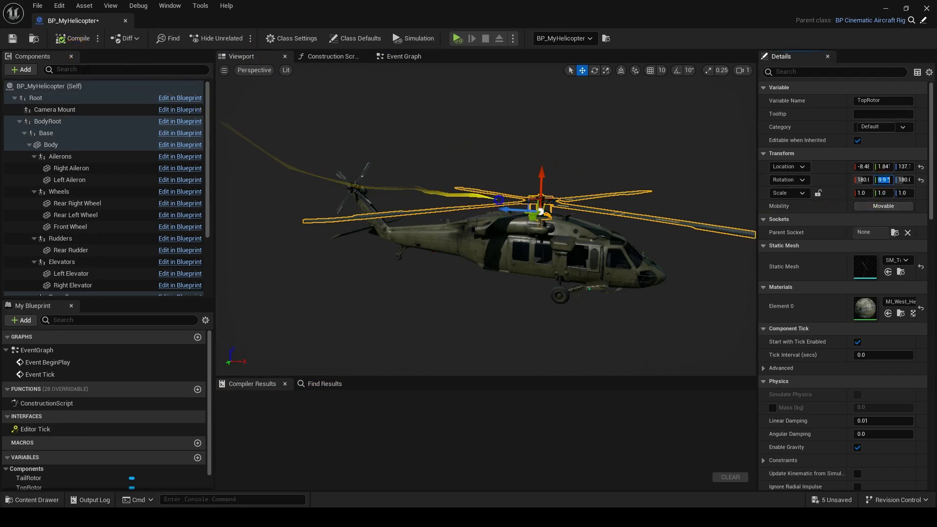
{"action": "key", "text": "w"}
{"action": "right_click_drag", "start_coordinate": [522, 205], "coordinate": [522, 215]}
{"action": "scroll", "coordinate": [527, 210], "scroll_direction": "down", "scroll_amount": 4}
{"action": "scroll", "coordinate": [523, 218], "scroll_direction": "down", "scroll_amount": 3}
{"action": "key", "text": "s"}
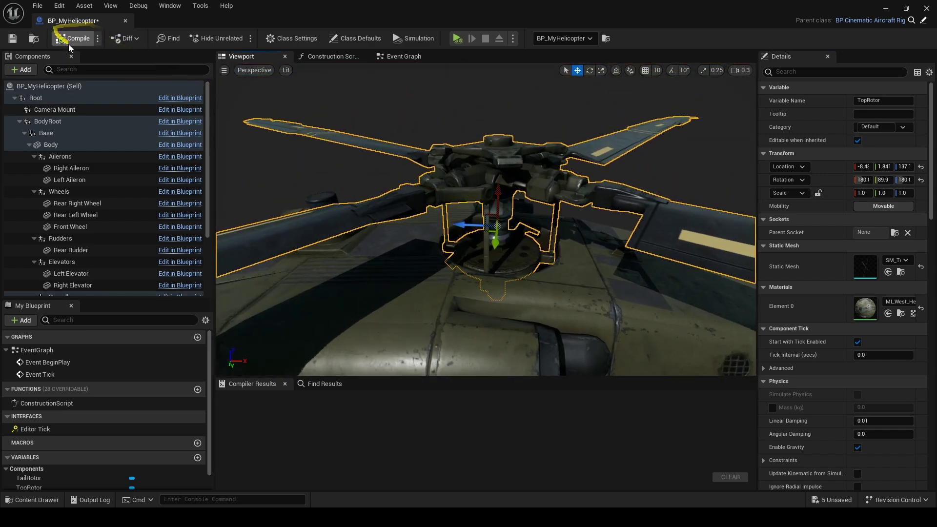
{"action": "left_click", "coordinate": [124, 22]}
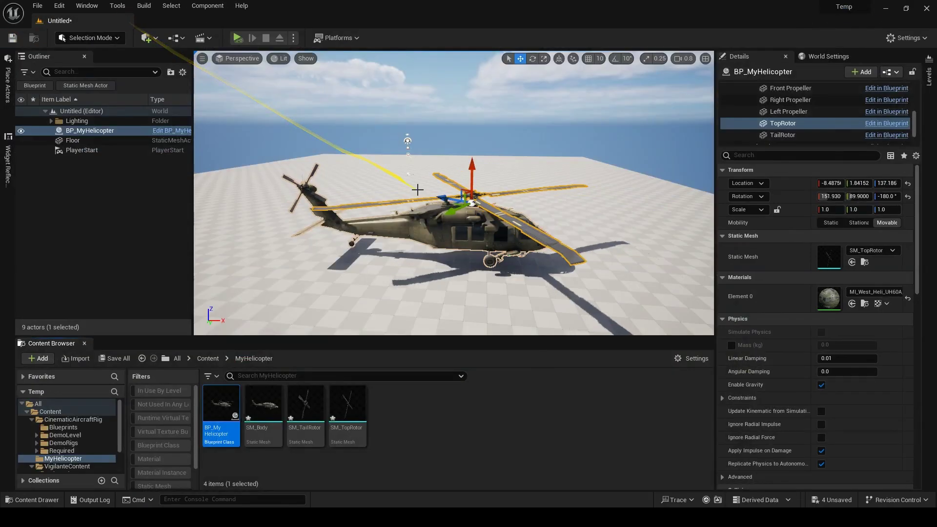
Step: Set the Propellers Speed of the whole placed helicopter to 5
{"action": "left_click", "coordinate": [781, 88]}
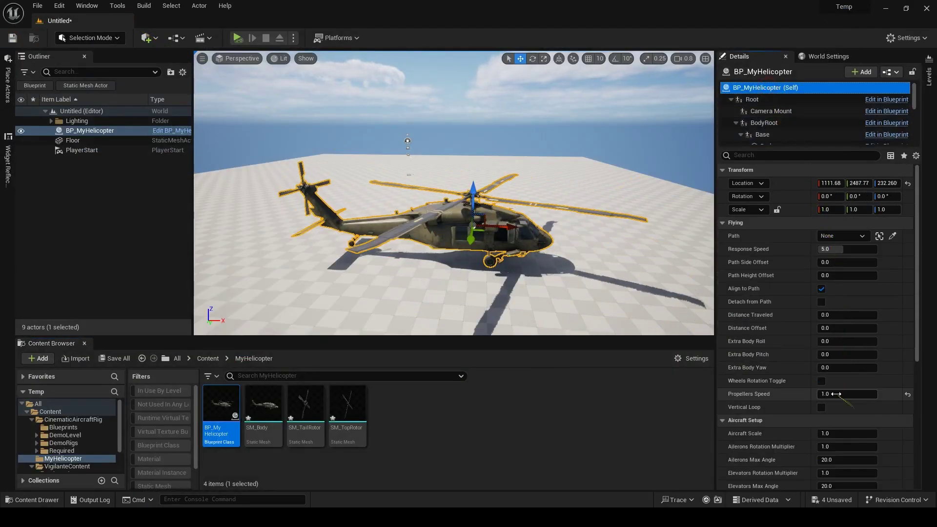
{"action": "left_click", "coordinate": [845, 394]}
{"action": "type", "text": "5"}
{"action": "key", "text": "Return"}
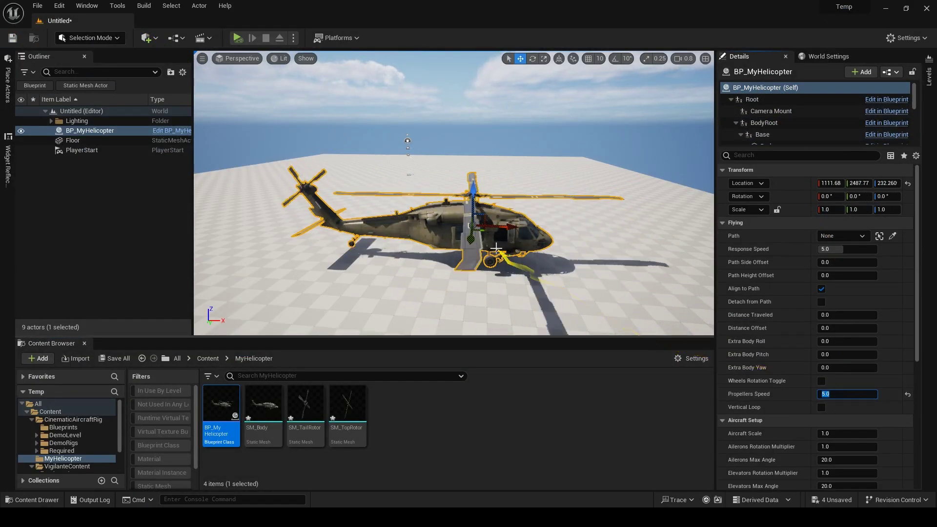
Step: Place BP_Path from CinematicAircraftRig/Blueprints on the floor in front of the helicopter
{"action": "scroll", "coordinate": [487, 251], "scroll_direction": "down", "scroll_amount": 3}
{"action": "left_click", "coordinate": [64, 427]}
{"action": "left_click_drag", "start_coordinate": [263, 403], "coordinate": [444, 261]}
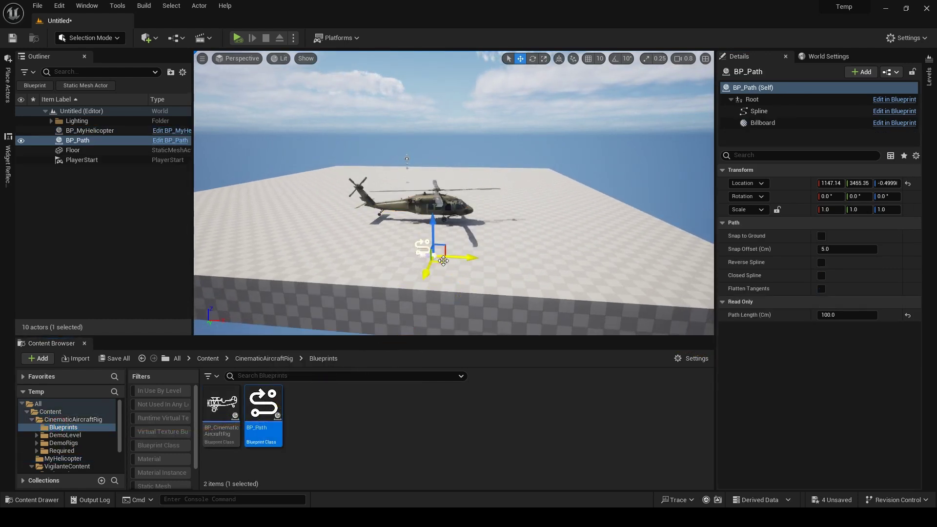